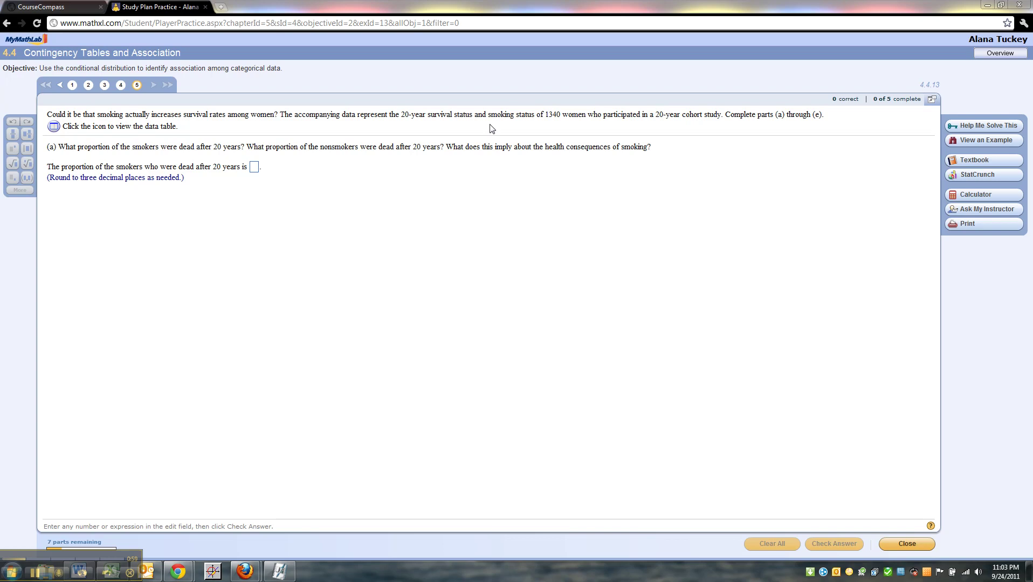
- Open the data table for exercise 4.4.13 showing smoking status and survival counts
click(54, 126)
- Move the data table window aside and copy the smoking-status table to the clipboard
drag(575, 233, 466, 200)
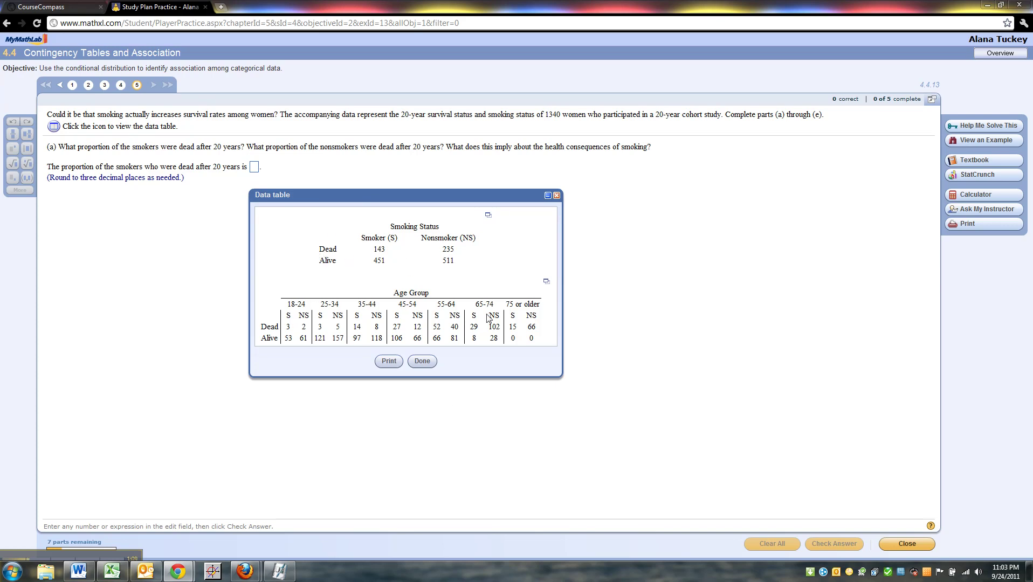
click(488, 216)
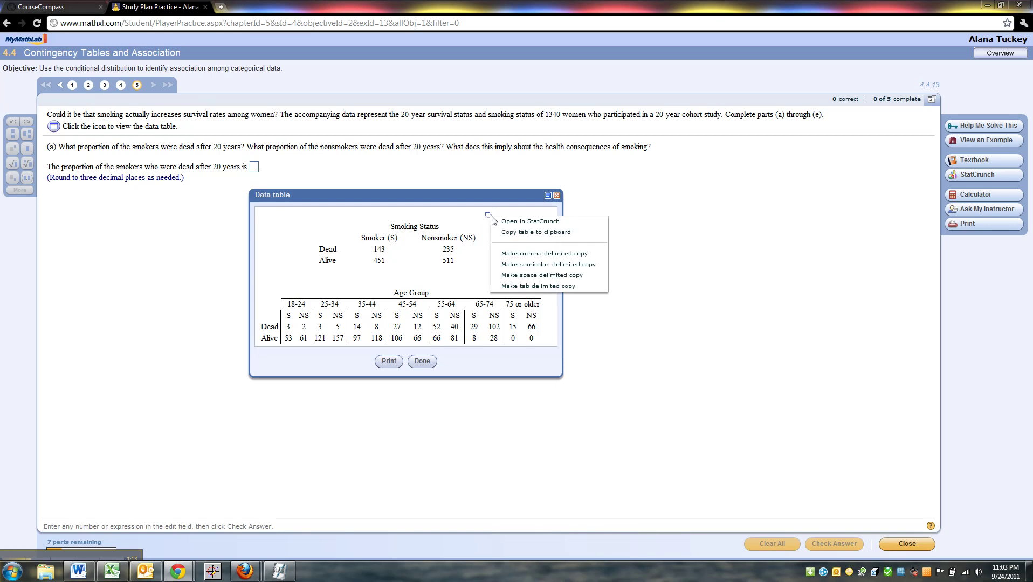
click(508, 232)
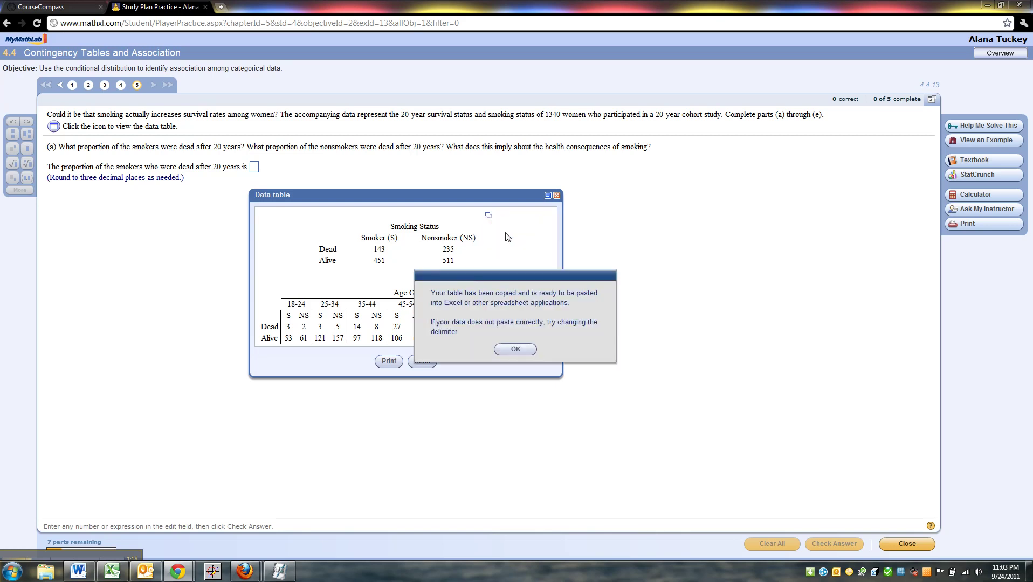
- Paste the Dead/Alive smoking table into Excel at A2 with source formatting, then close MyMathLab's data table
click(516, 352)
click(112, 571)
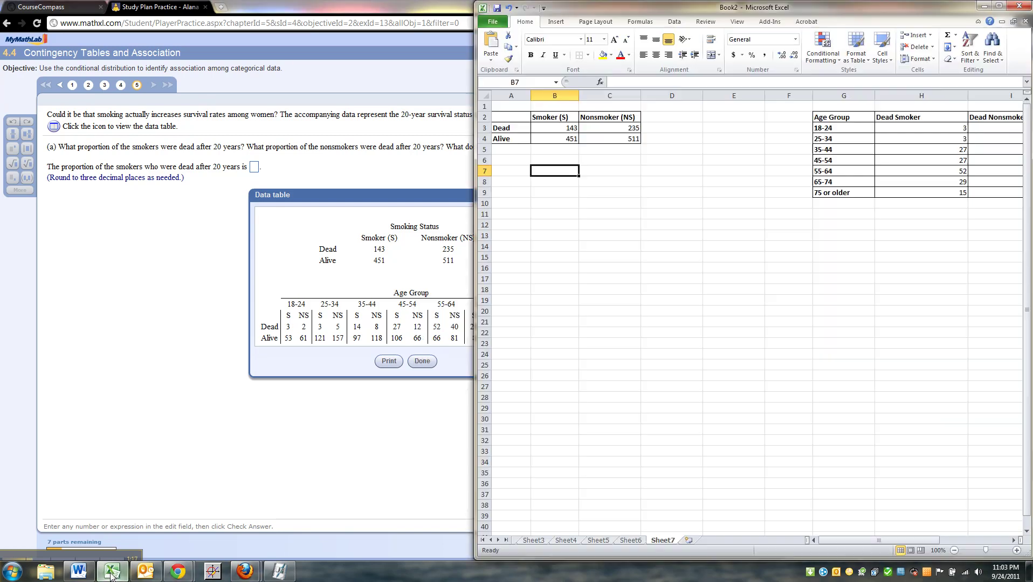
click(515, 115)
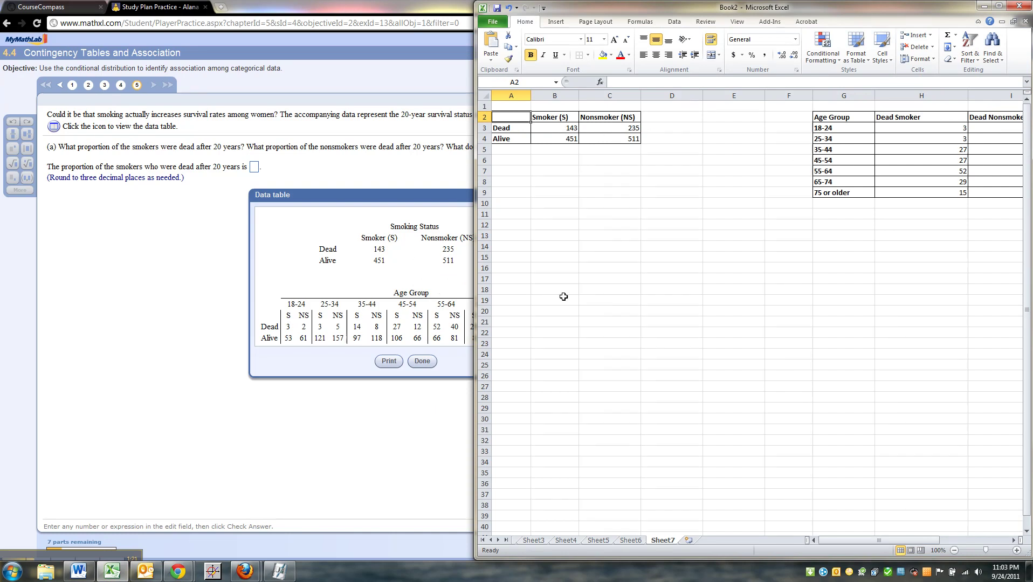
click(766, 294)
drag(863, 541, 826, 540)
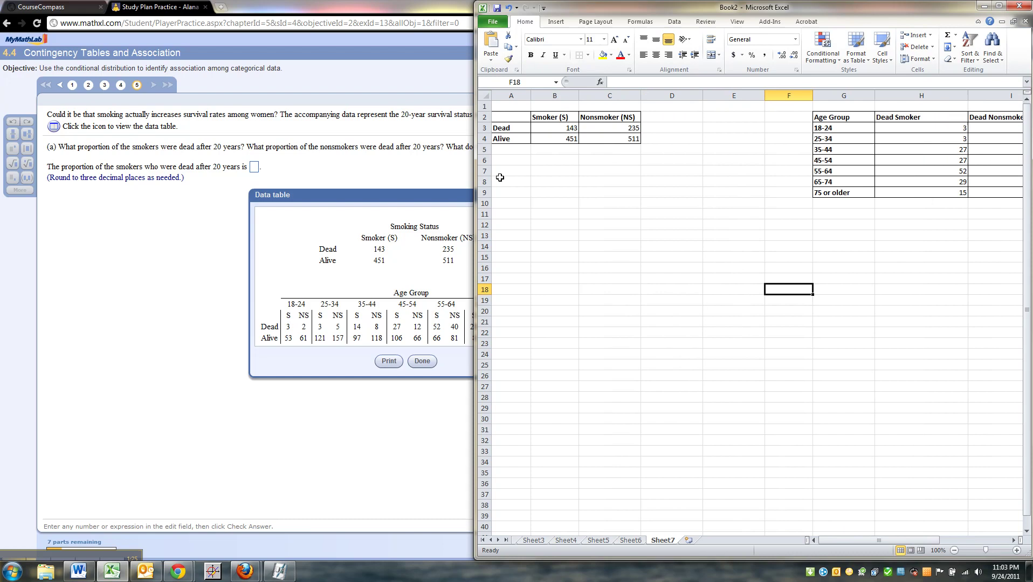
right_click(512, 119)
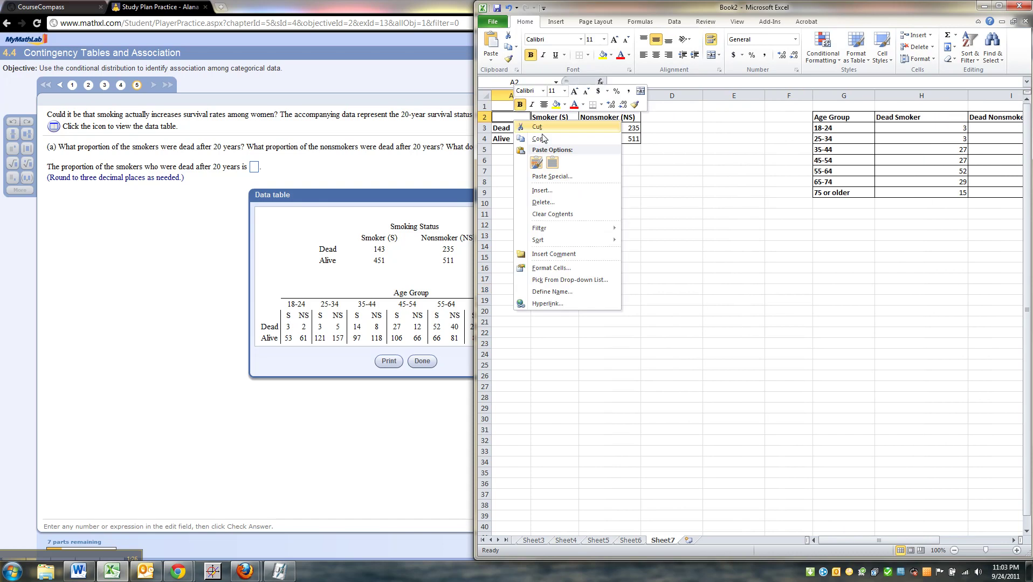
click(542, 166)
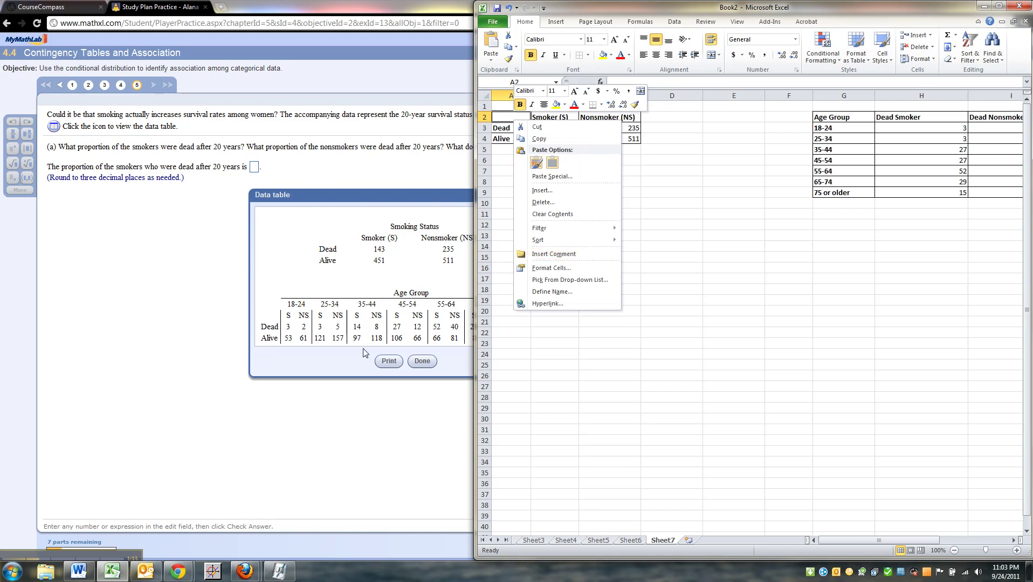
click(418, 373)
click(423, 362)
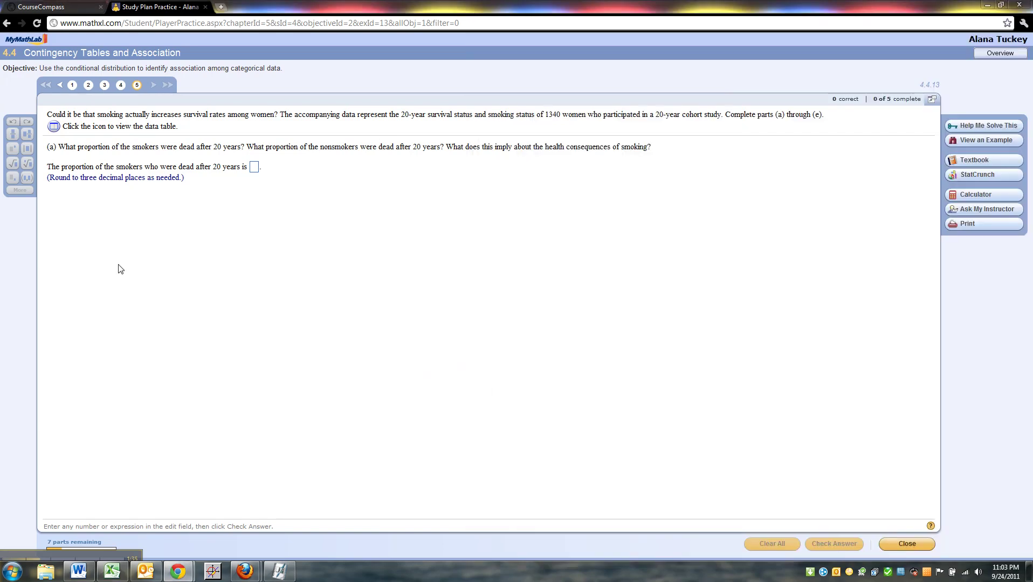
- Shrink the MyMathLab browser to the left half so the Excel sheet shows beside it
click(1000, 5)
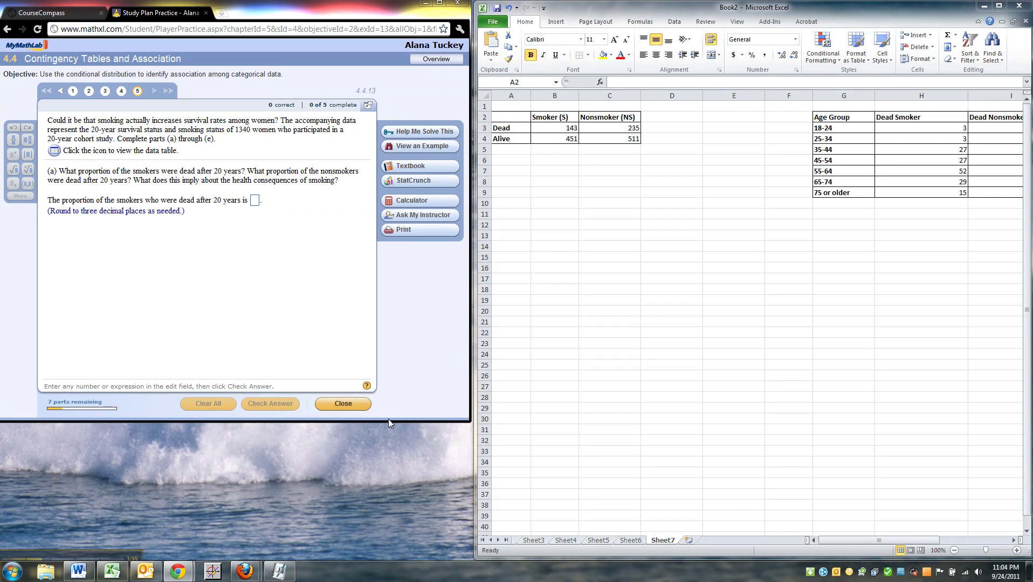
drag(388, 419, 408, 559)
drag(99, 553, 471, 552)
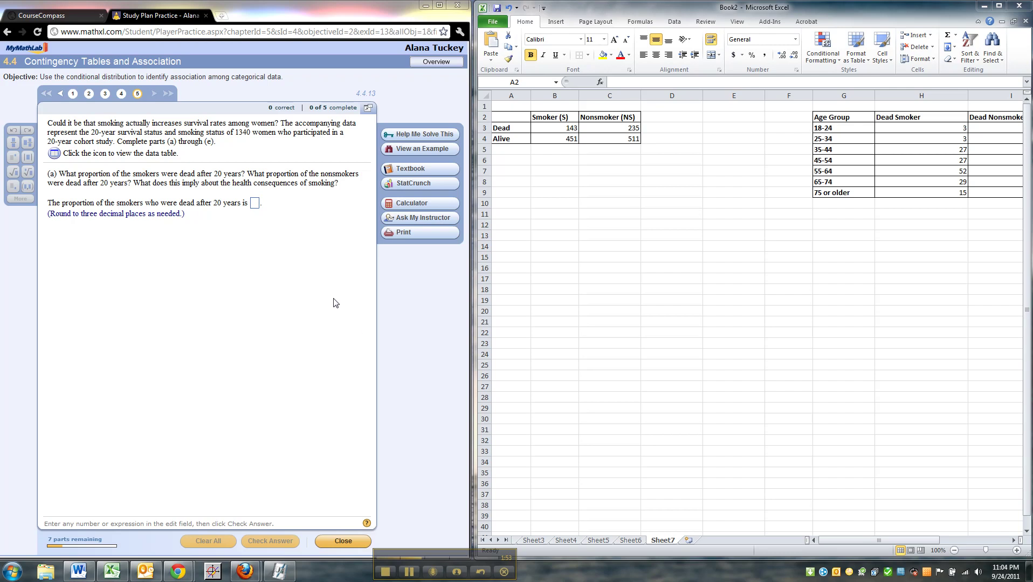
- Add the 'Marginal Frequency Distribution' title in B1 and bold 'Totals' labels in D1 and A5
click(520, 104)
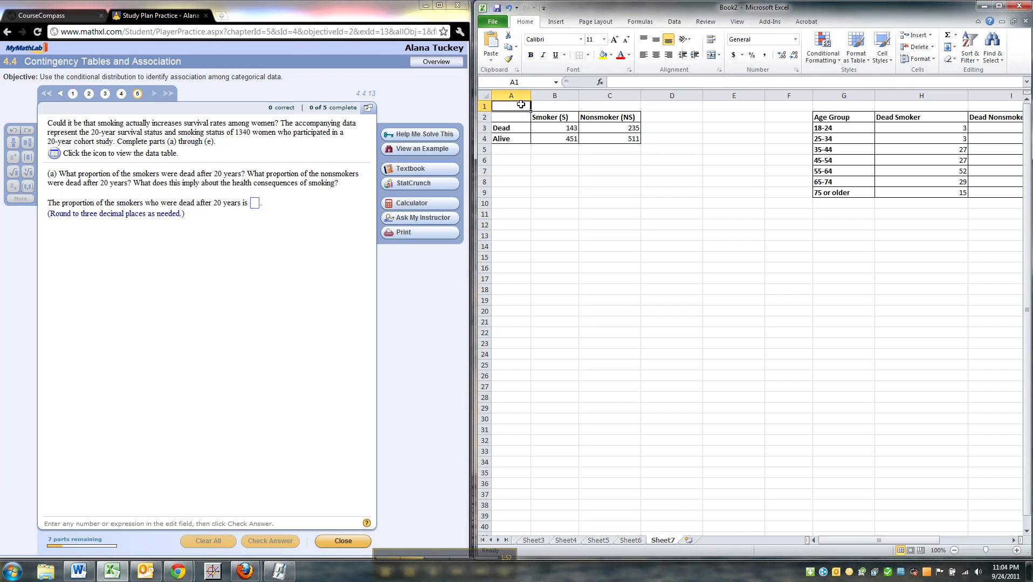
key(Tab)
text(Mar)
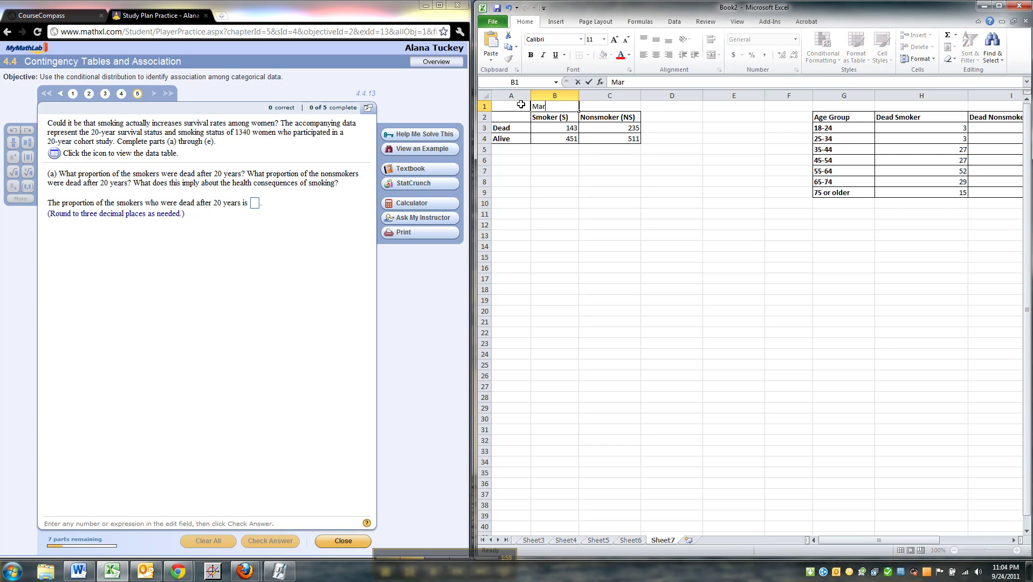
text(ginal Frequency)
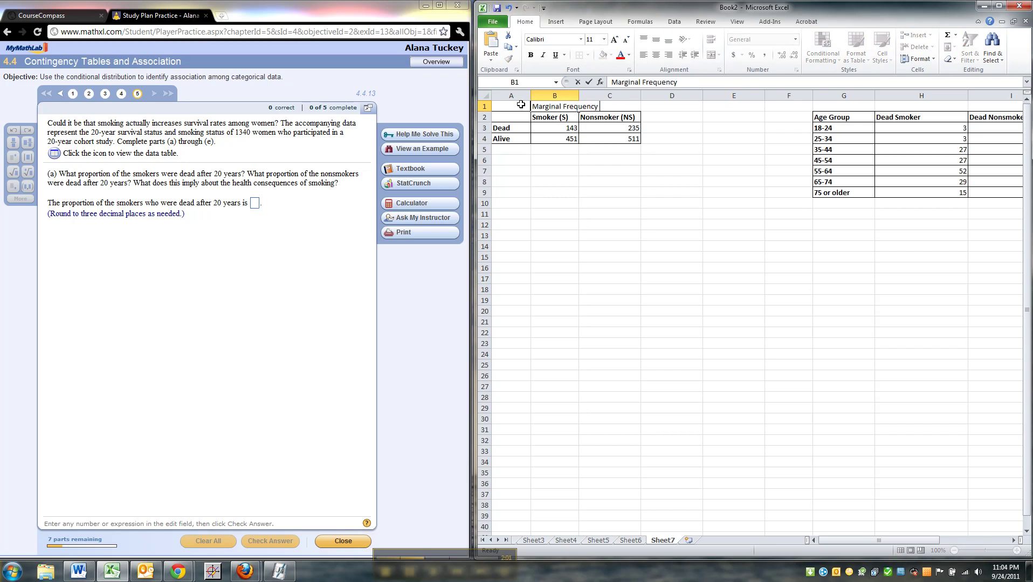
text( Distribution)
key(Tab)
key(Tab)
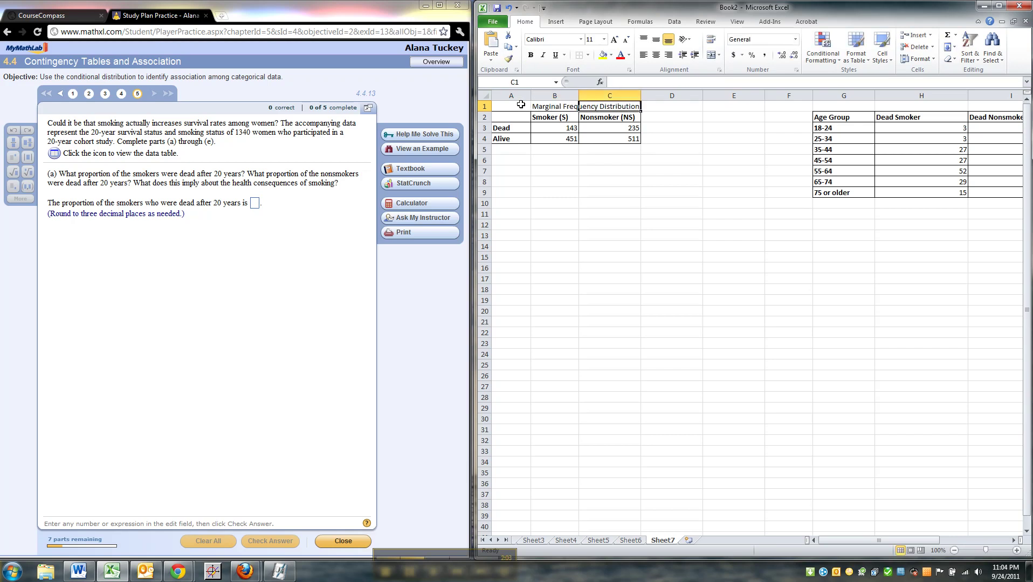
key(ctrl+b)
text(Tota)
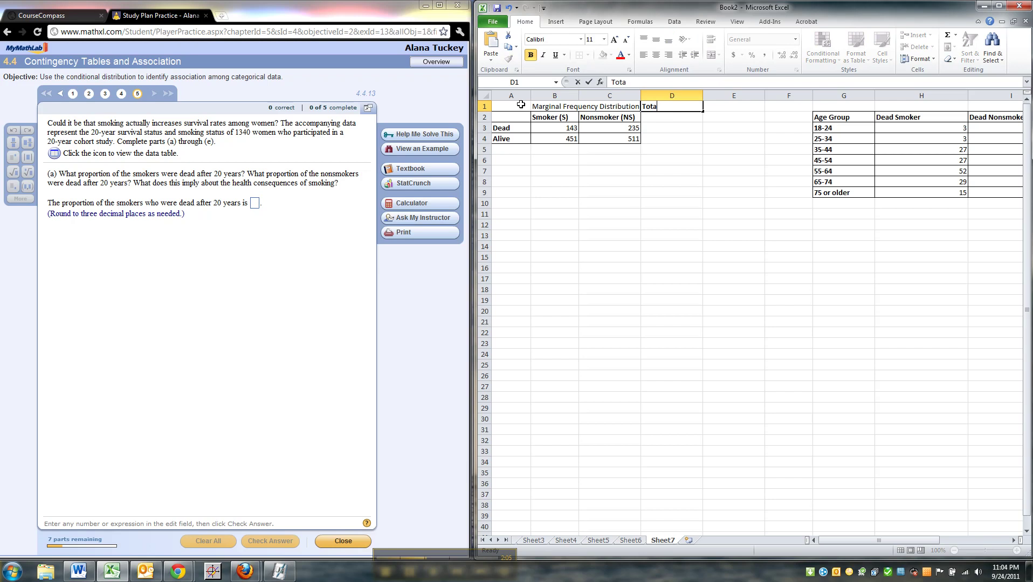
key(Return)
key(Down)
key(Down)
key(Down)
key(Left)
key(Left)
key(Left)
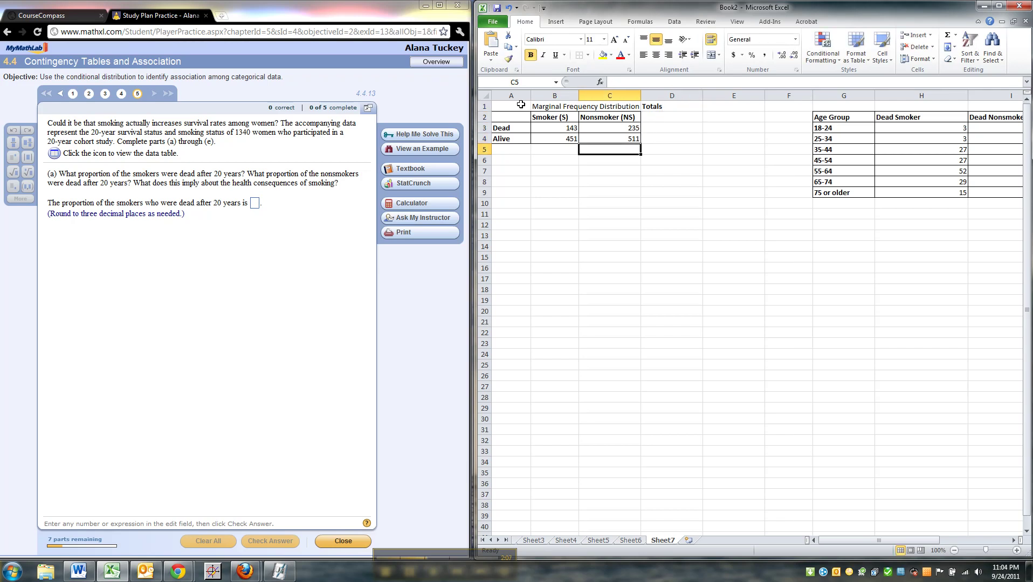
text(Tot)
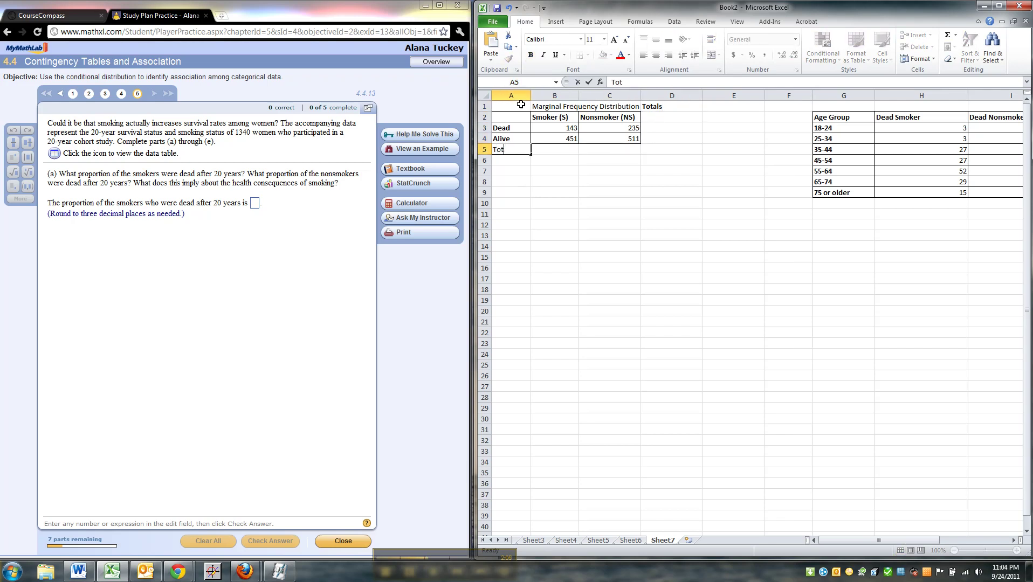
key(BackSpace)
key(BackSpace)
key(BackSpace)
key(ctrl+b)
text(Totals)
key(Tab)
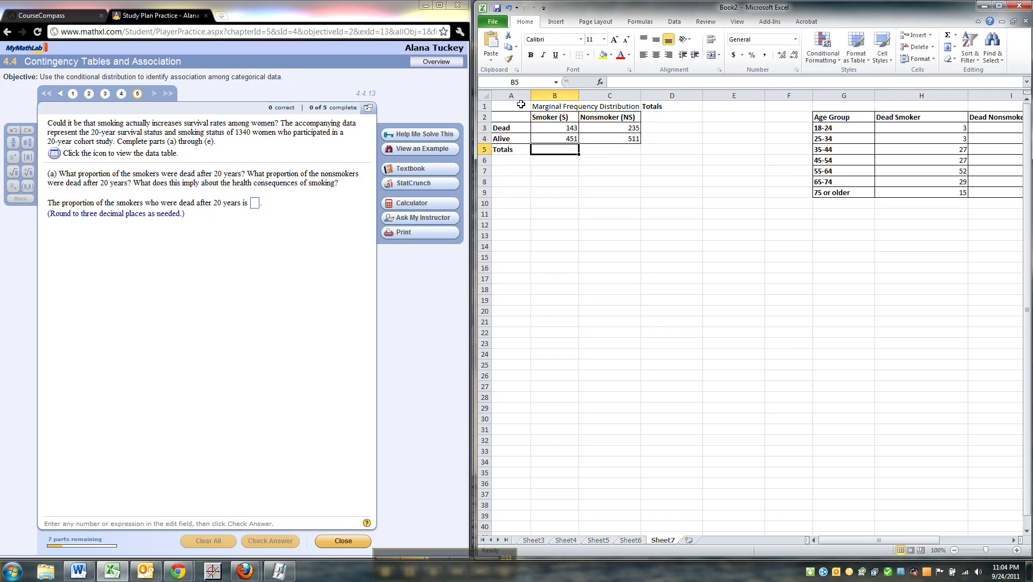
- Sum the smoker column with =SUM(B3:B4) in B5 and fill it across row 5
text(=sum()
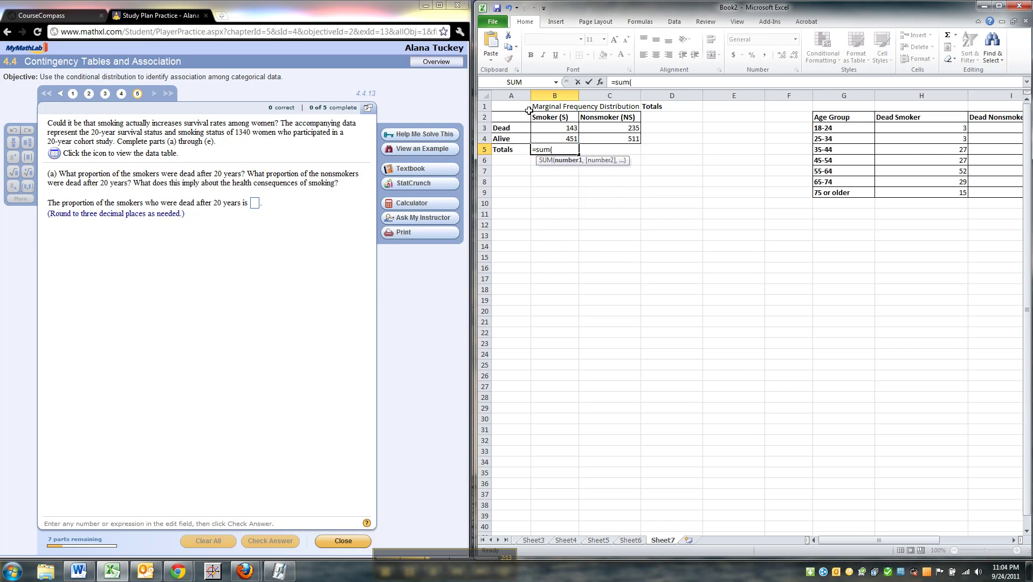
drag(552, 129, 554, 139)
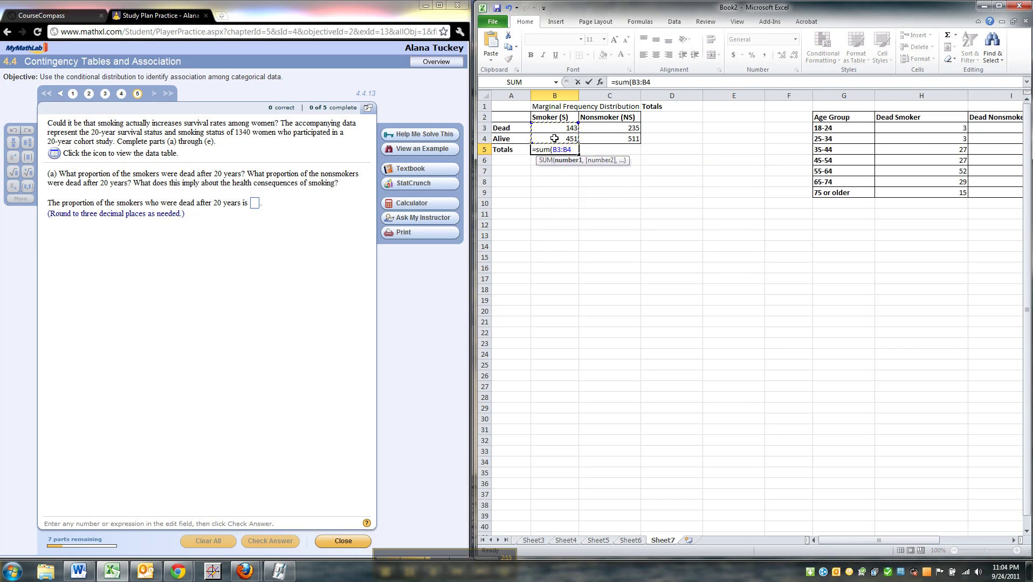
key(Return)
click(564, 149)
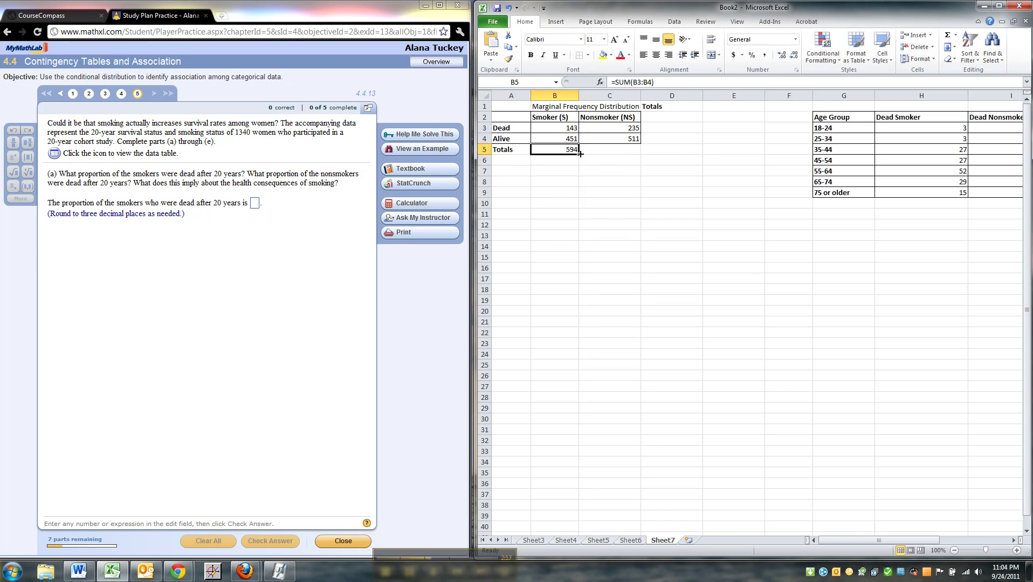
drag(585, 154, 684, 156)
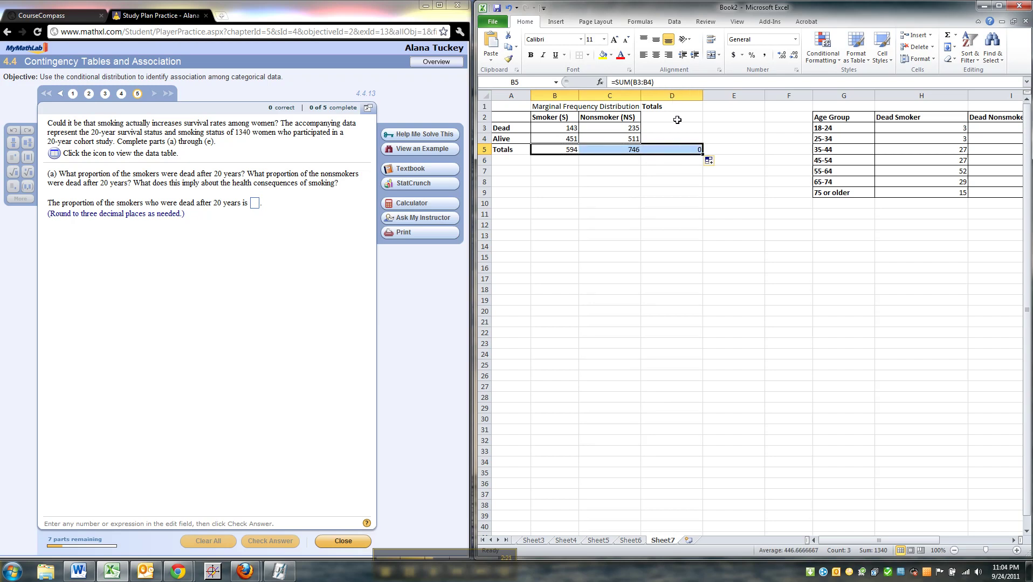
- Enter =SUM(B3:C3) in D3 for the Dead total and fill it down to D4
click(670, 129)
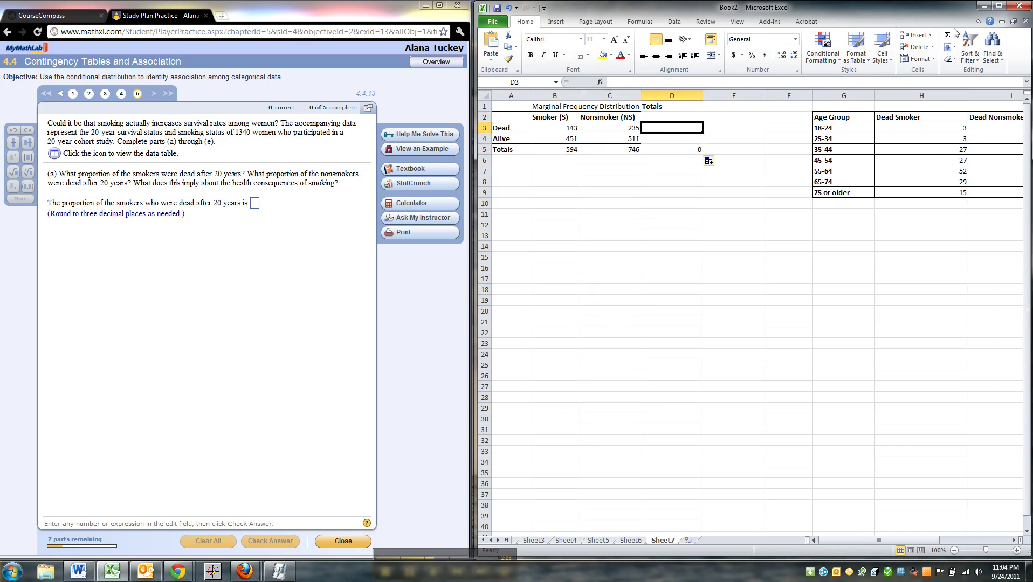
text(=-sum()
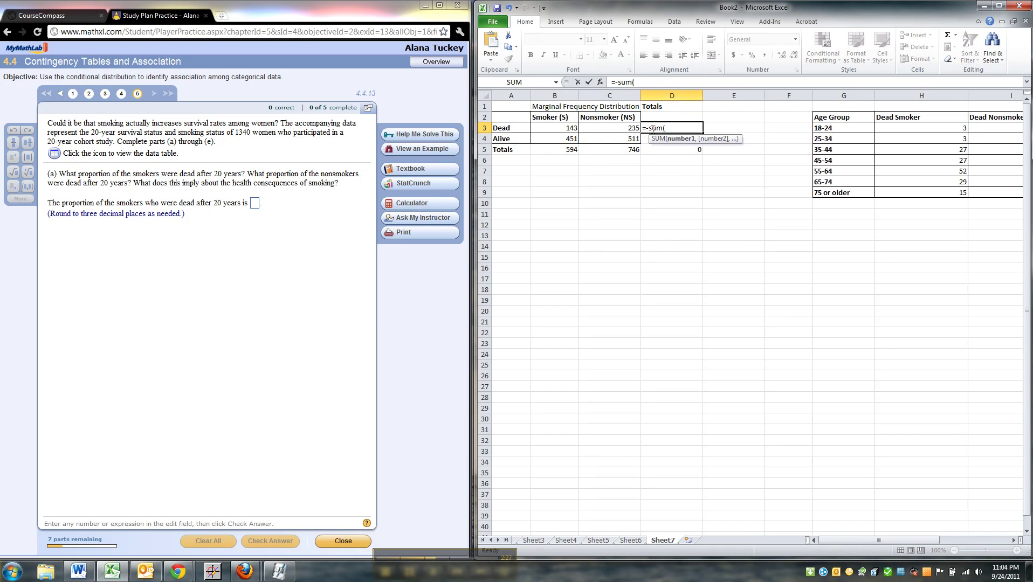
click(650, 130)
key(BackSpace)
key(End)
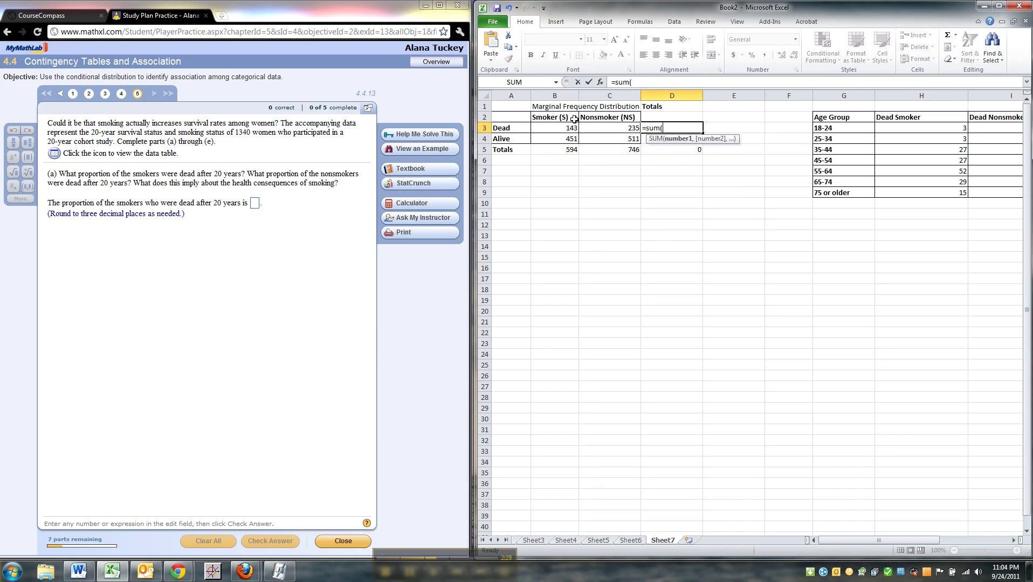
click(595, 130)
drag(596, 130, 578, 130)
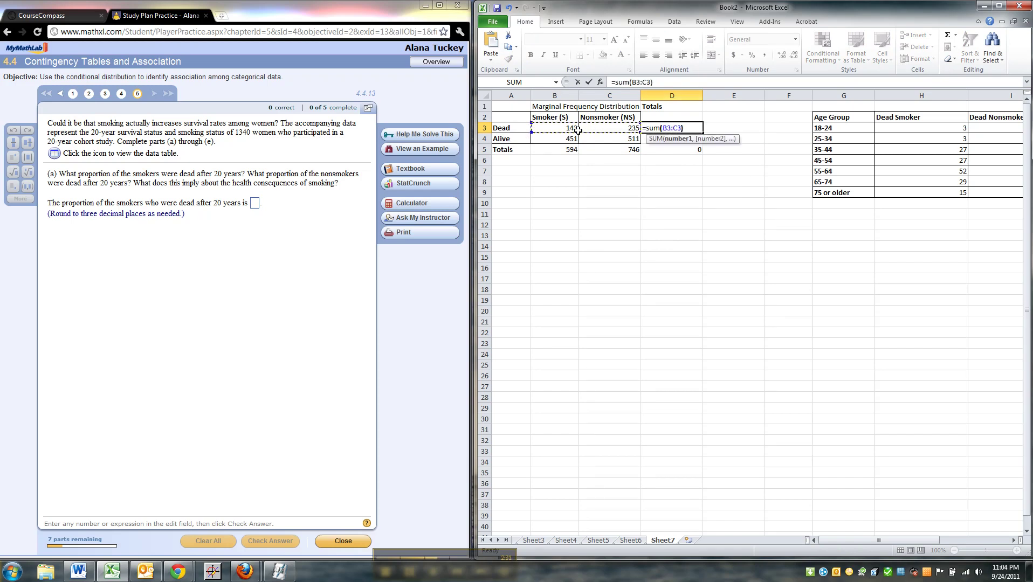
key(Return)
click(666, 129)
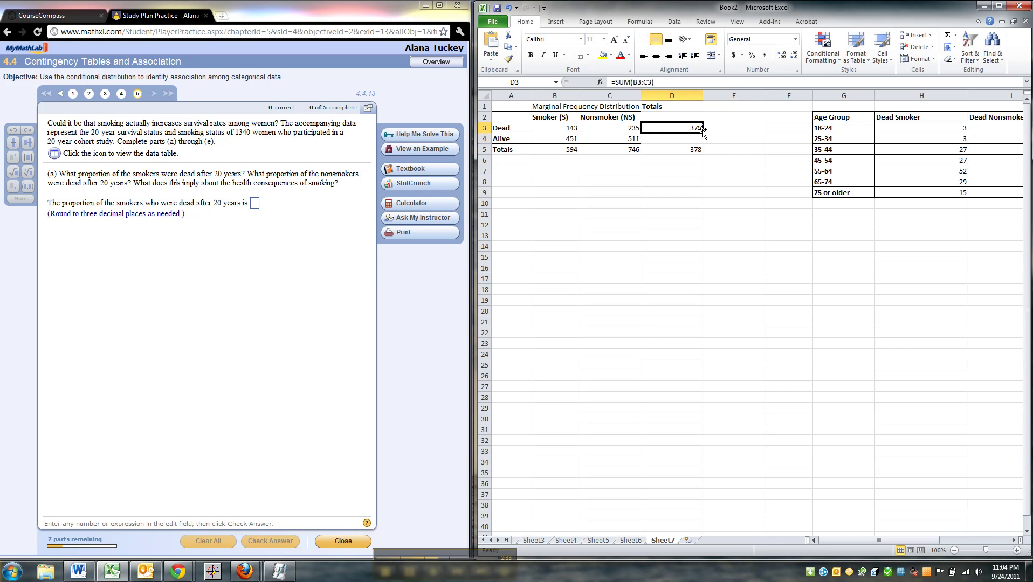
drag(703, 132, 702, 141)
click(681, 191)
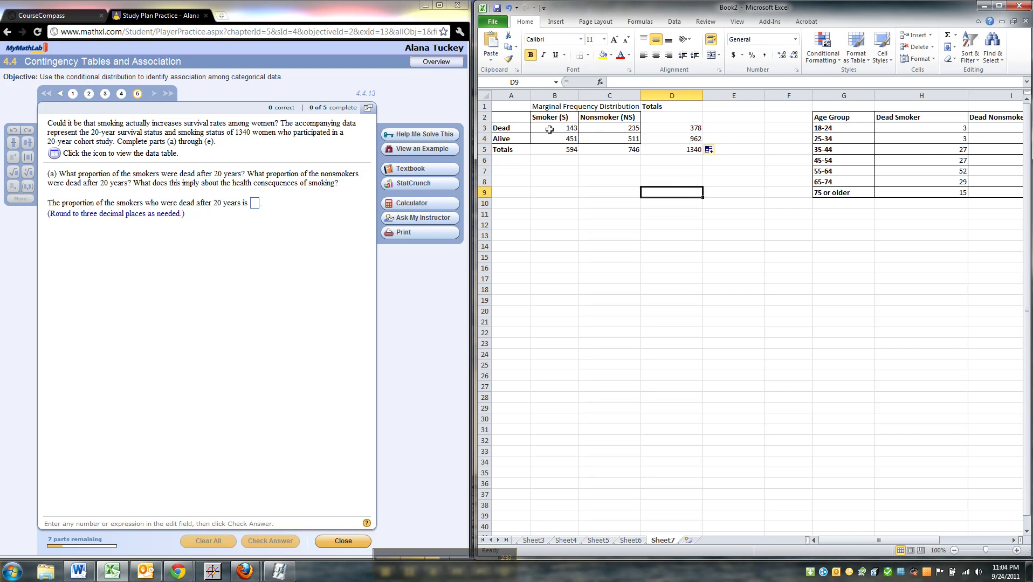
- Check the counts and totals, ending on the 1340 grand total in D5
click(571, 136)
click(598, 128)
click(557, 130)
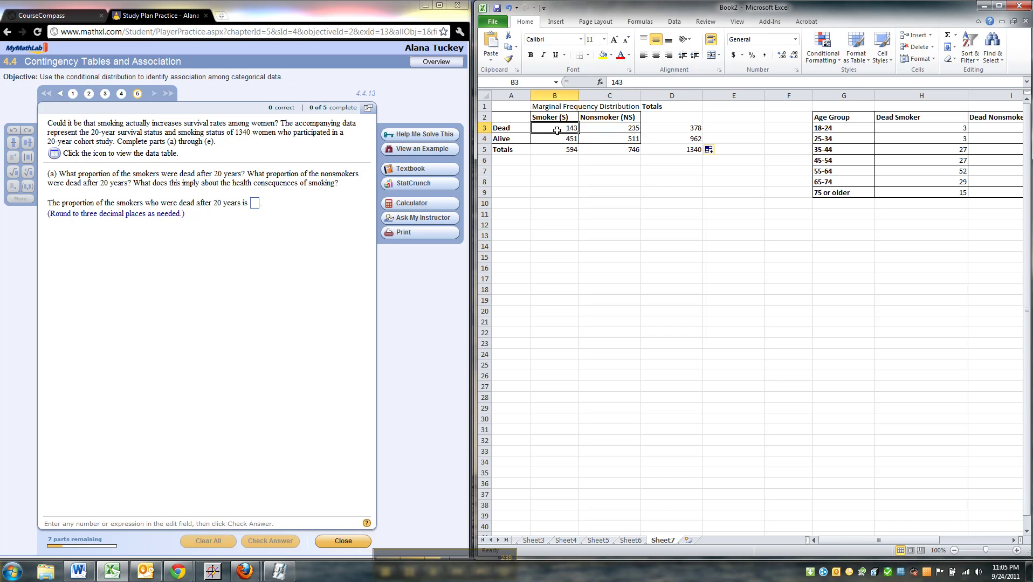
click(601, 130)
click(609, 150)
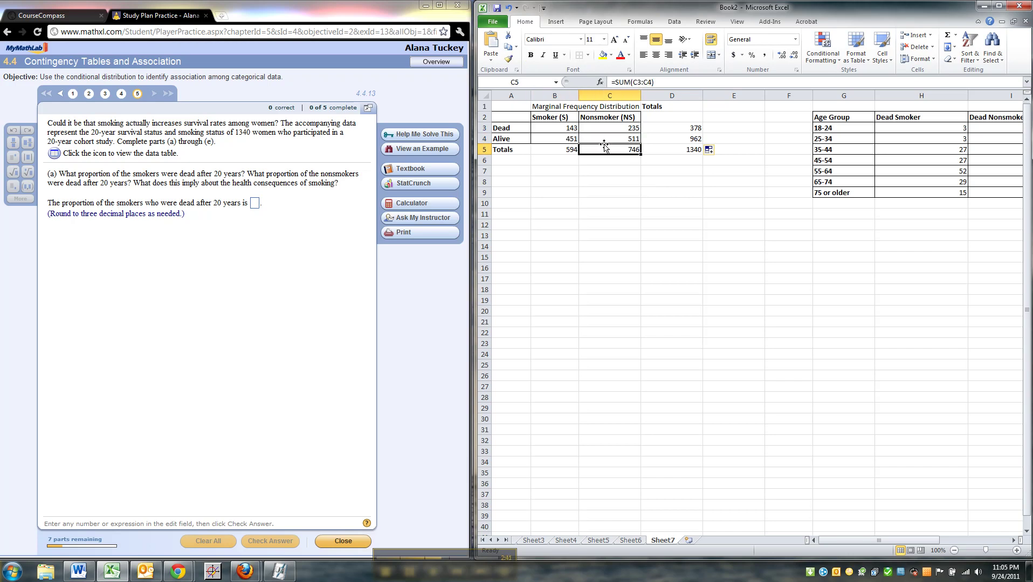
click(588, 141)
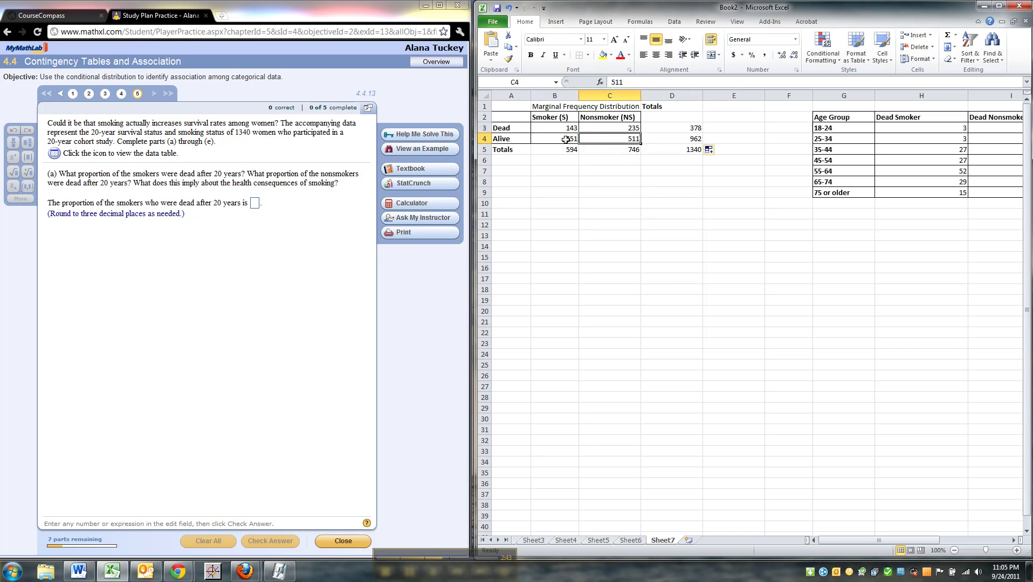
key(Right)
key(Down)
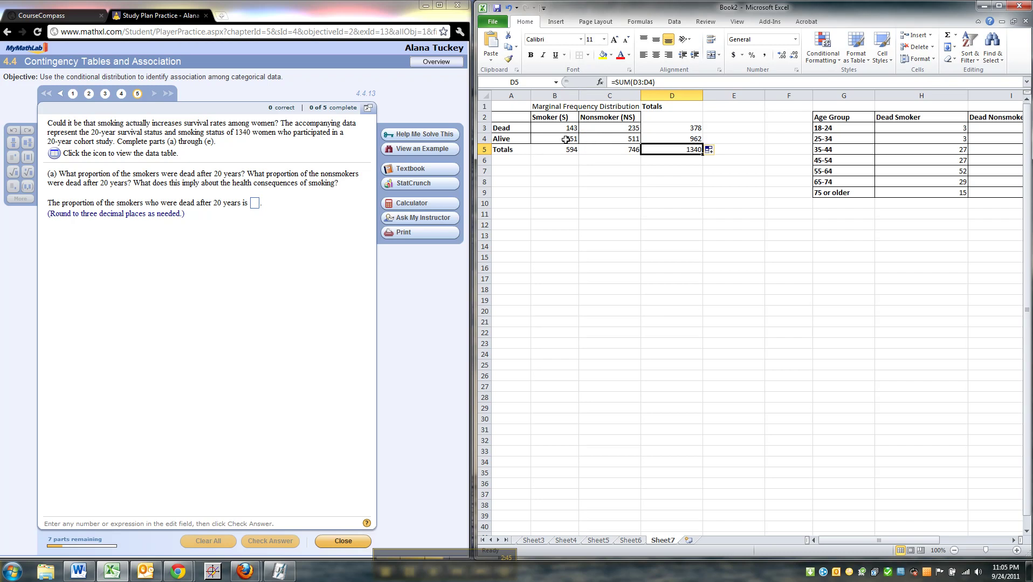
- Cut the Marginal Frequency Distribution title from B1 and paste it into A1
click(556, 171)
click(562, 105)
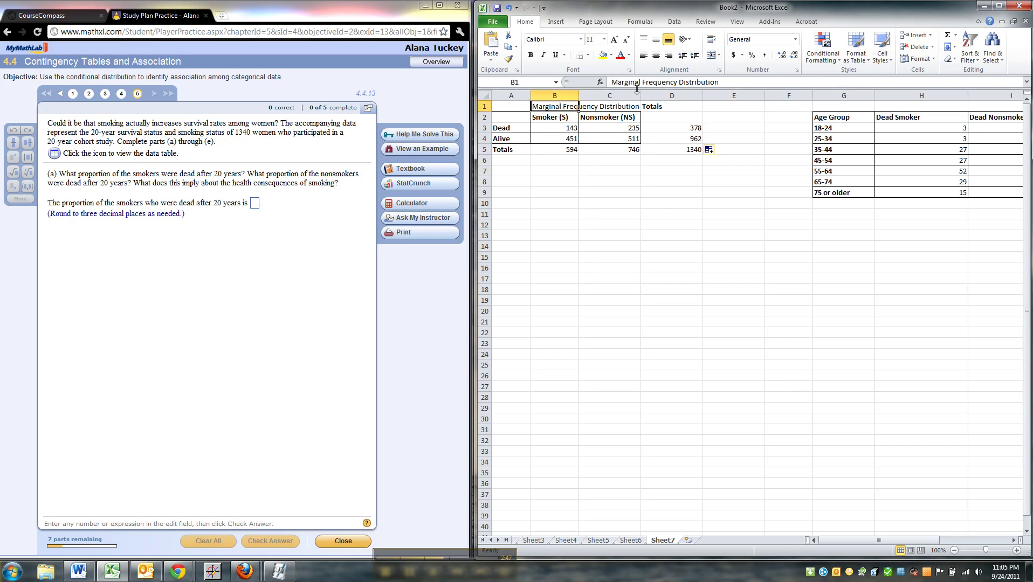
double_click(659, 82)
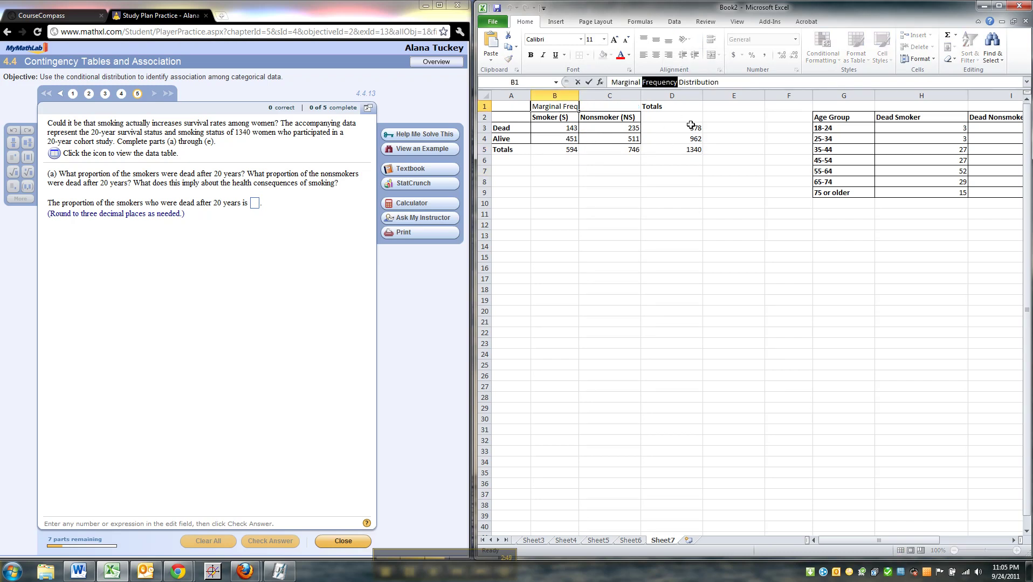
click(623, 82)
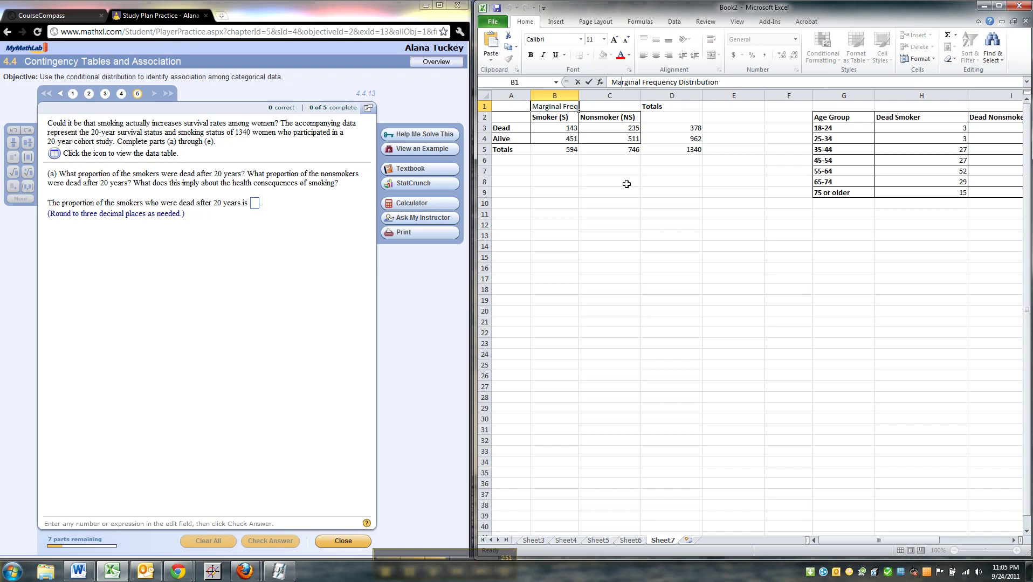
key(Return)
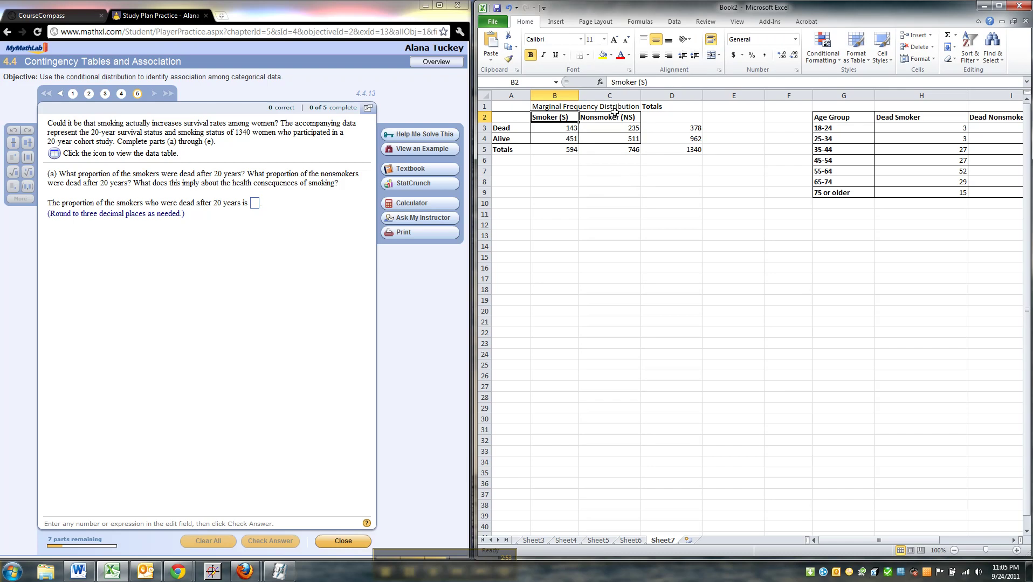
click(548, 104)
key(ctrl+x)
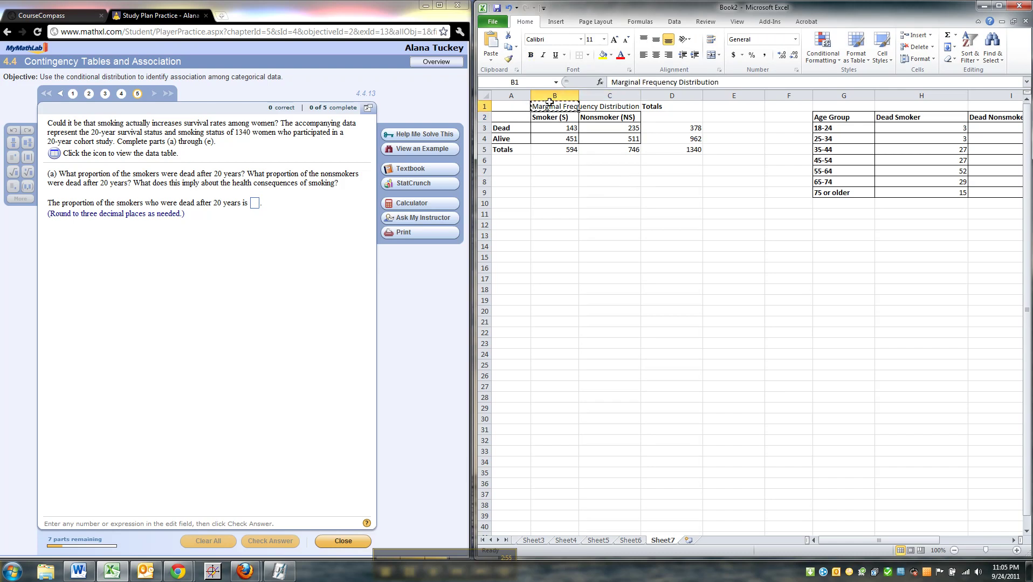
key(Left)
key(ctrl+v)
key(Down)
key(Down)
key(Down)
key(Down)
key(Down)
key(Down)
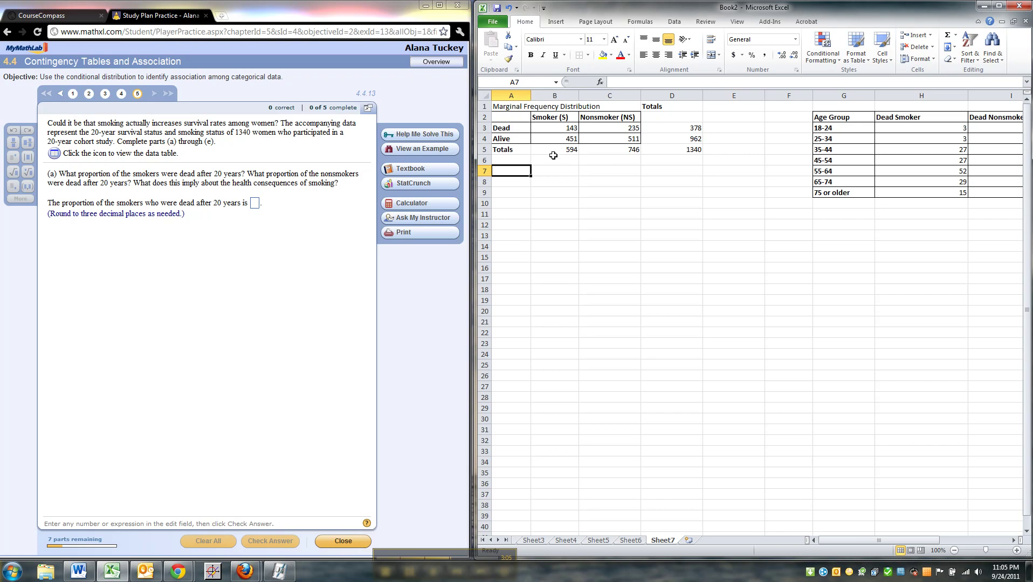
drag(554, 123, 557, 145)
- Type a 'Conditional Relative Frequency Distribution by Column' heading in A7, then undo it
click(556, 128)
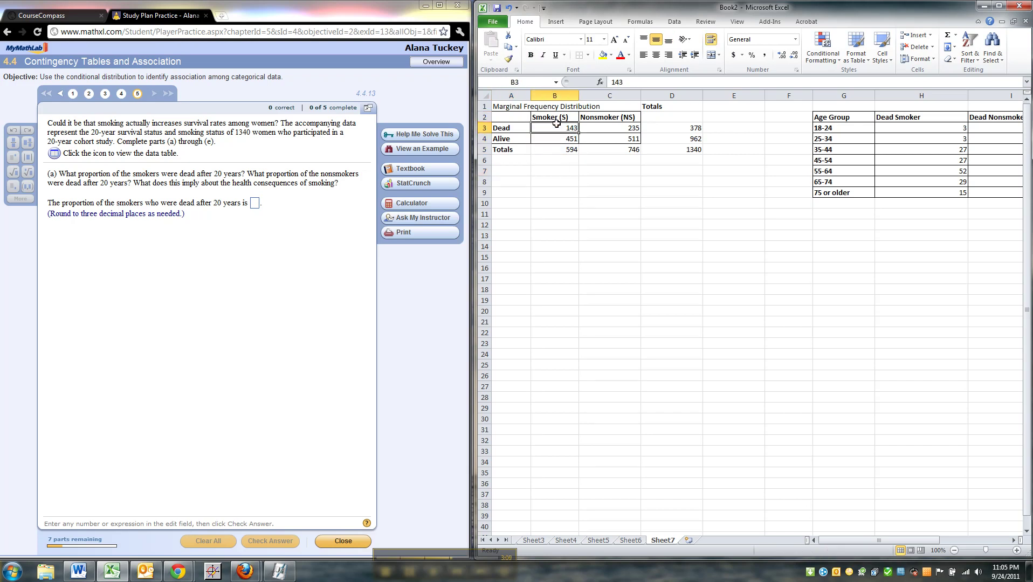
click(511, 171)
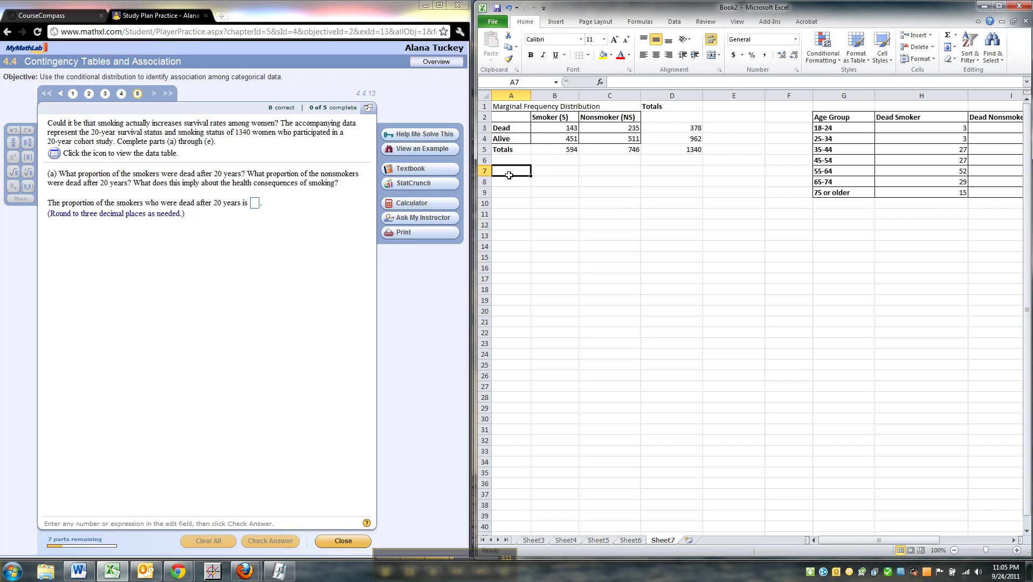
text(Conditional)
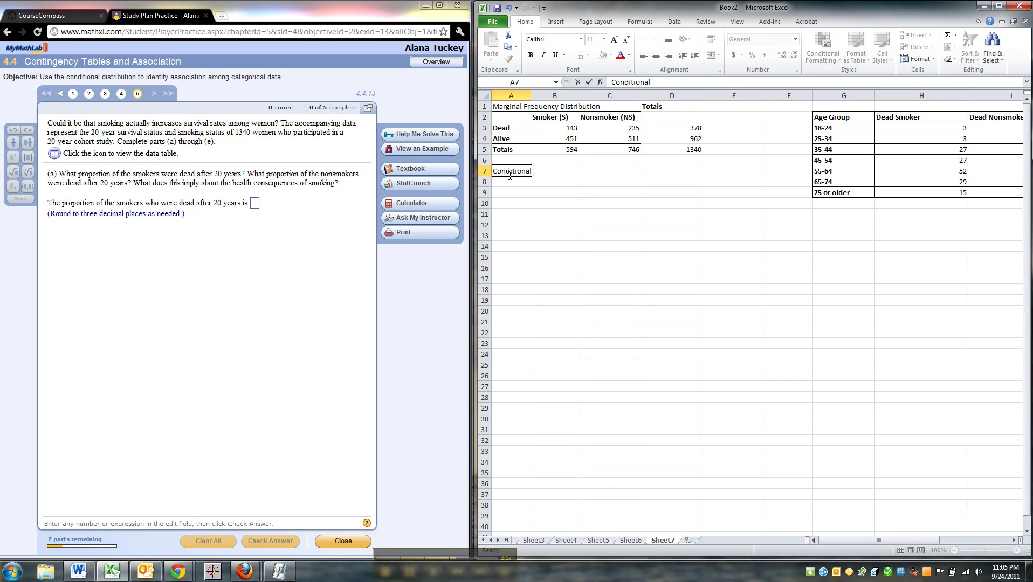
text( Relative)
text(requency)
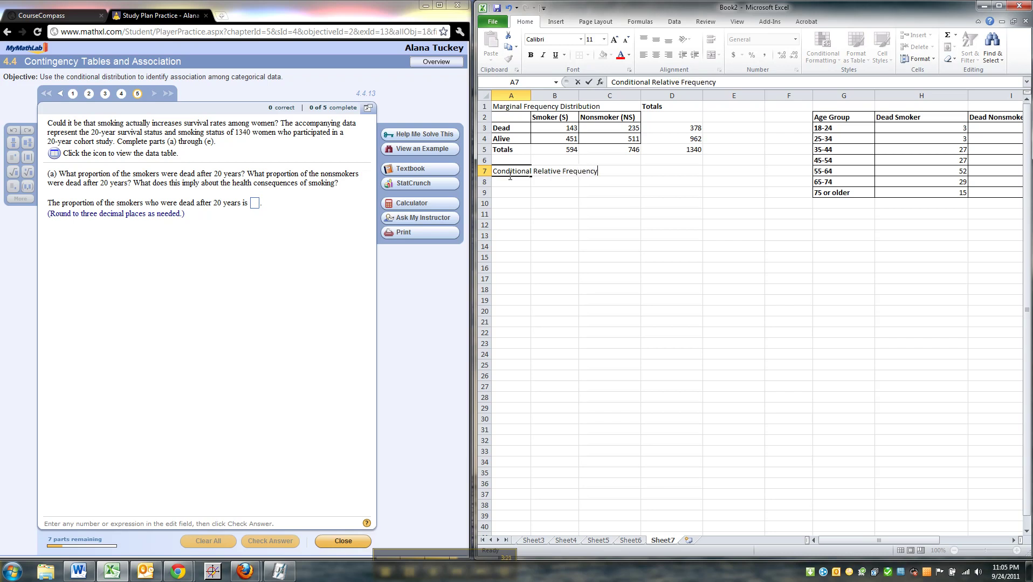
text( Distribution by Col)
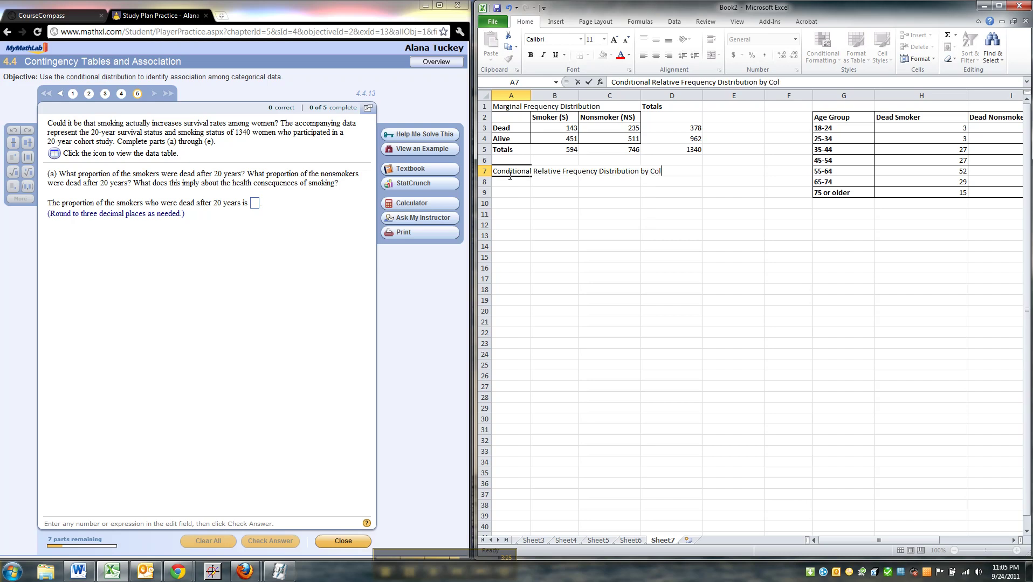
text(umn)
key(Return)
click(521, 186)
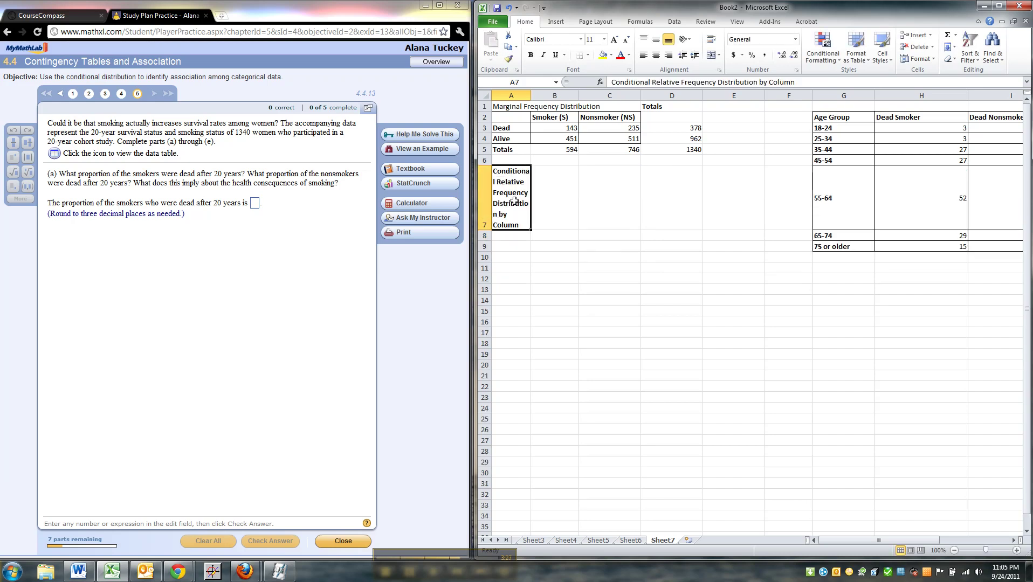
drag(805, 81, 604, 79)
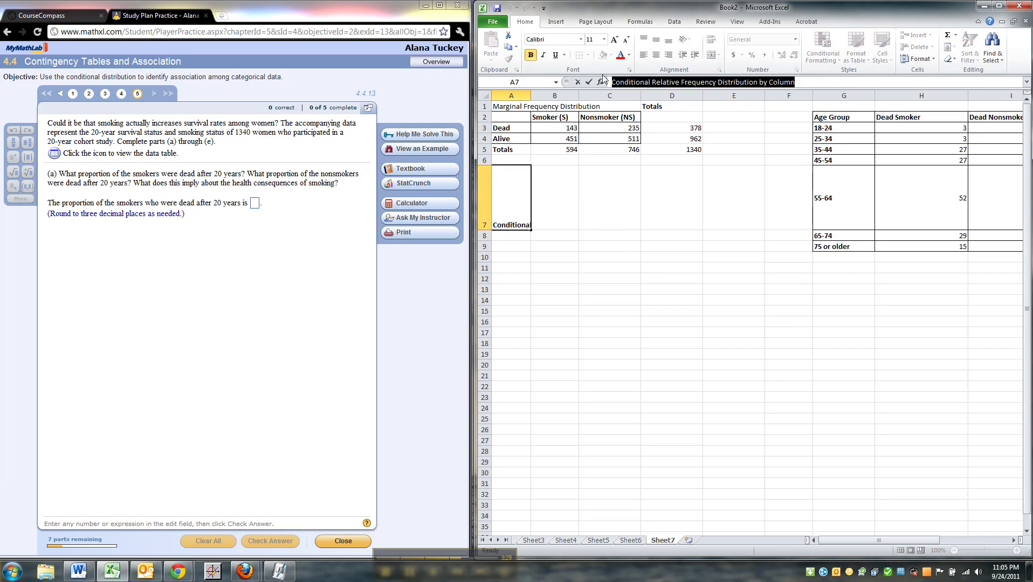
key(BackSpace)
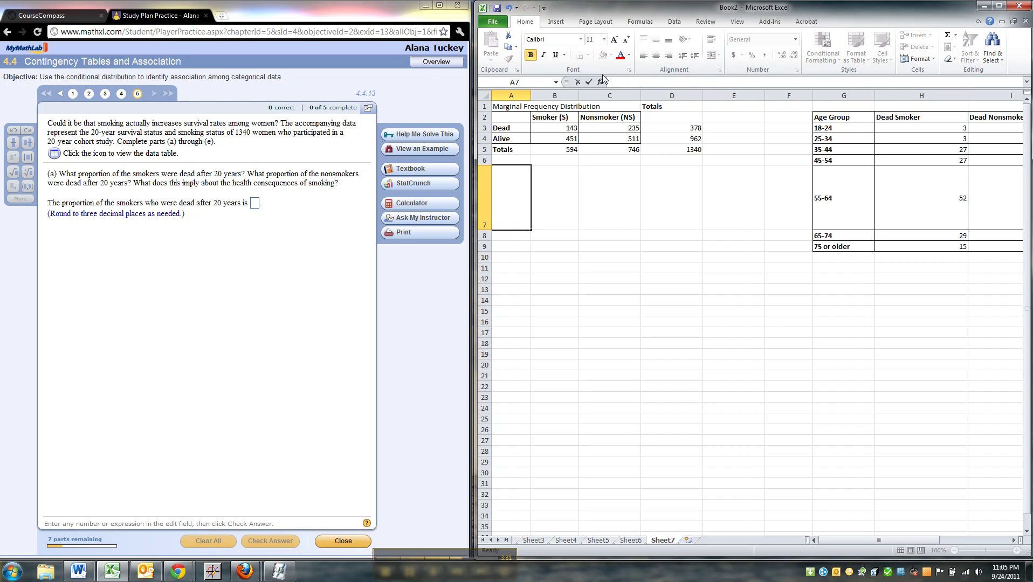
key(ctrl+z)
click(595, 300)
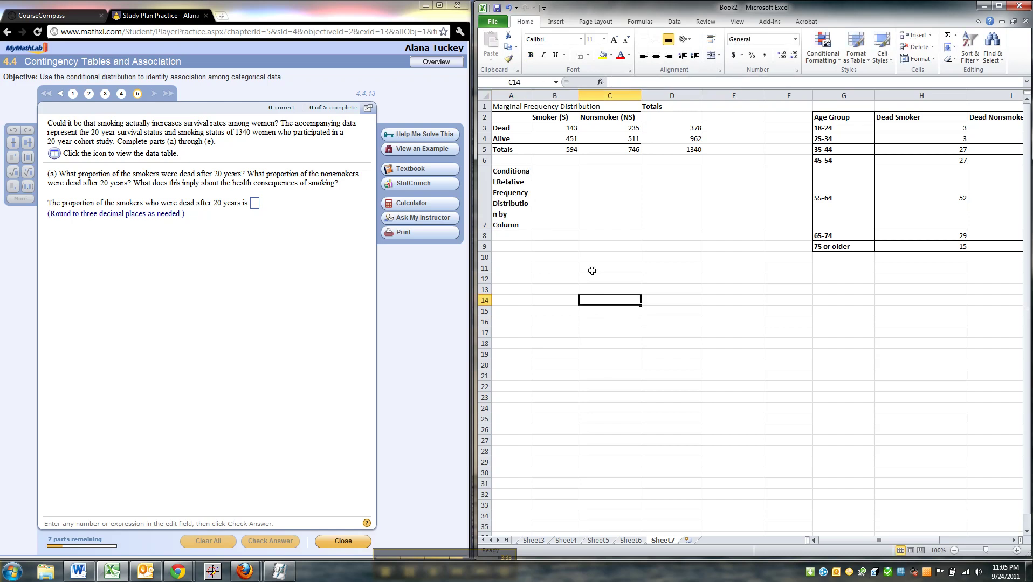
key(ctrl+z)
key(ctrl+z)
- Enter a Conditional Distribution heading in A7 and merge and centre it across A7:C7
text(Conditional)
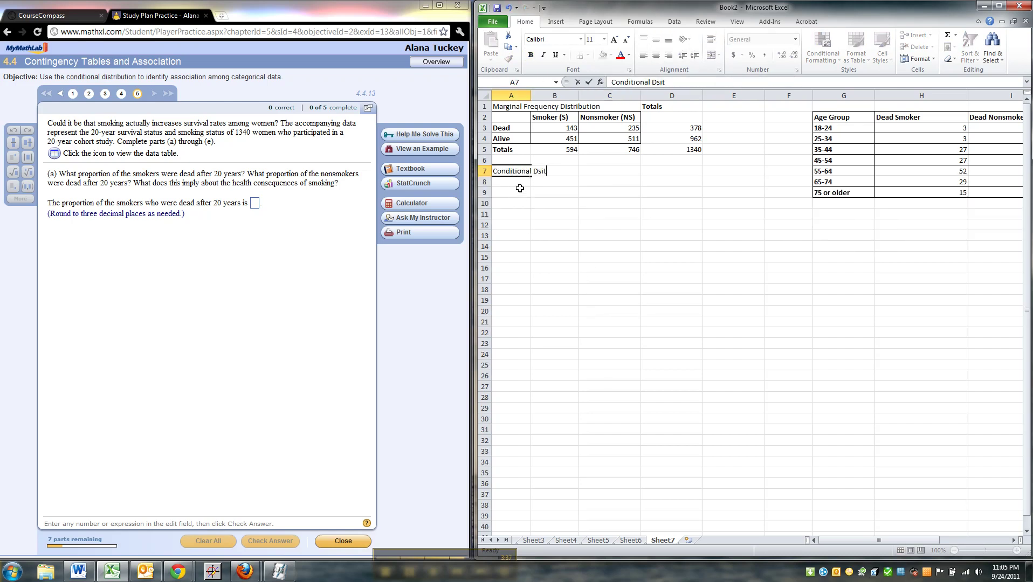
text( Dis)
key(BackSpace)
text(istr)
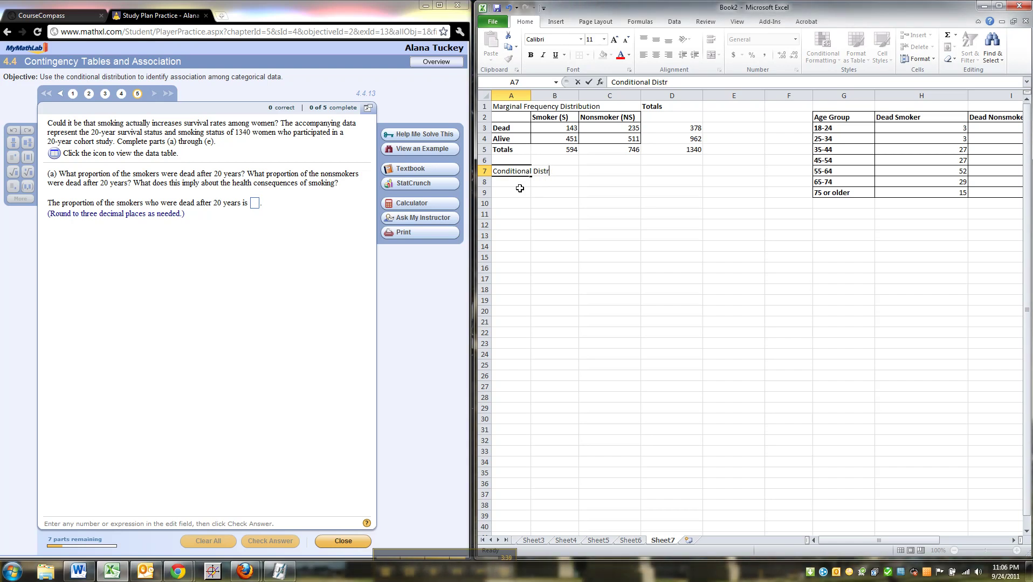
text(uiibtu)
text(ion)
key(Return)
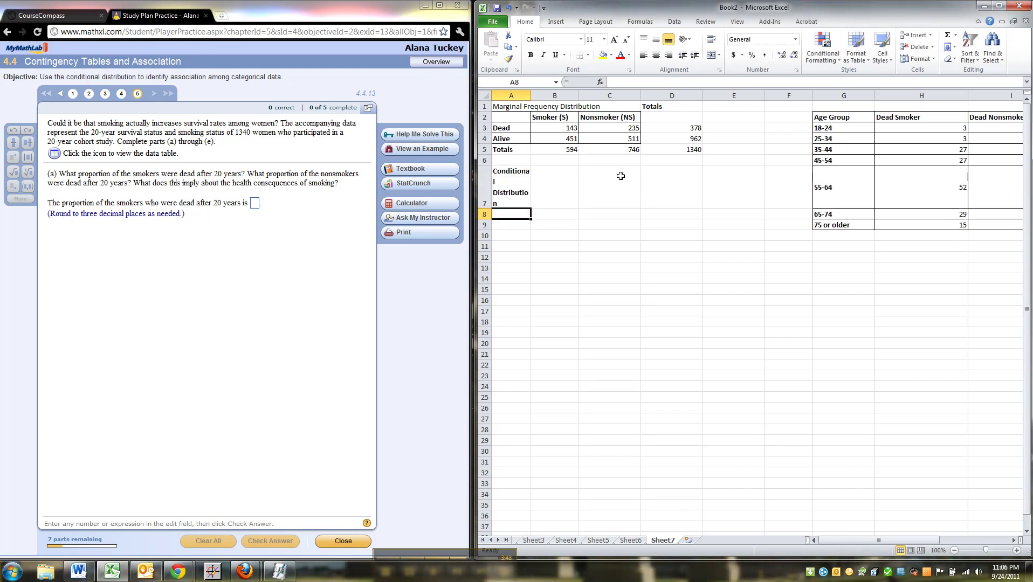
click(521, 177)
click(641, 185)
key(shift+Left)
key(shift+Left)
key(shift+Left)
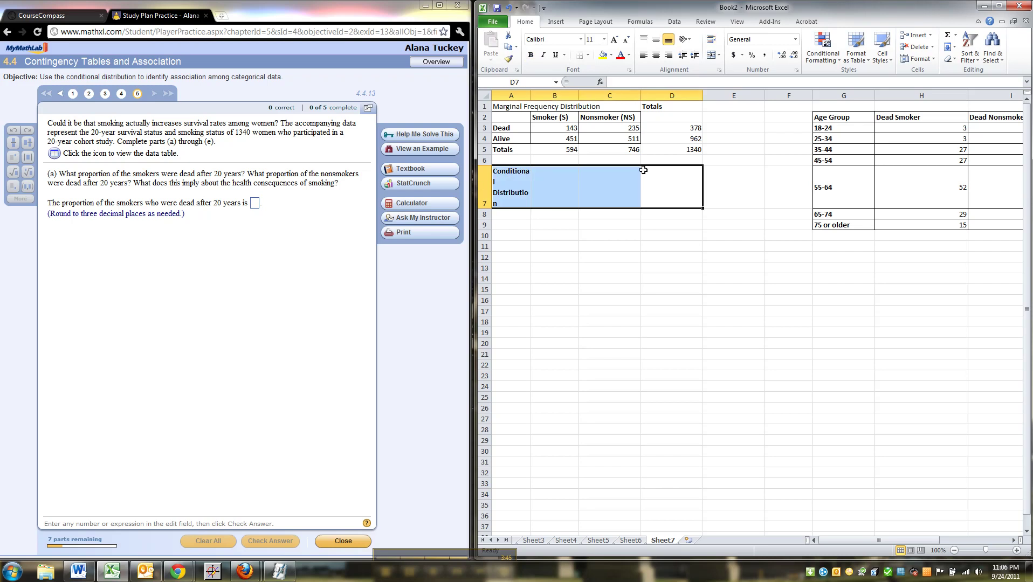
drag(618, 191, 499, 184)
key(alt+h)
key(m)
key(c)
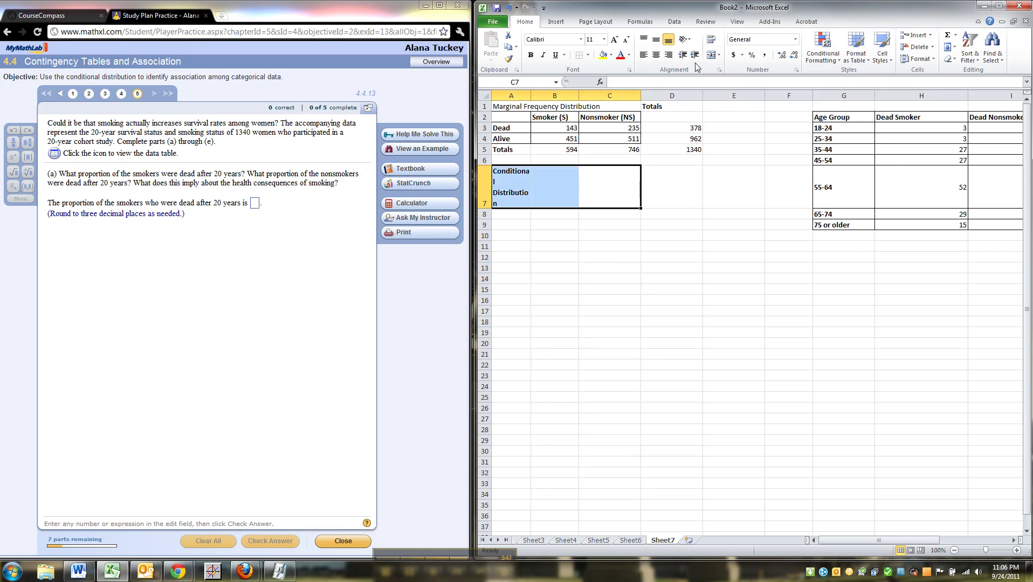
click(581, 246)
- Set row 7 to a normal height of 21 and select the table A2:C4
click(487, 191)
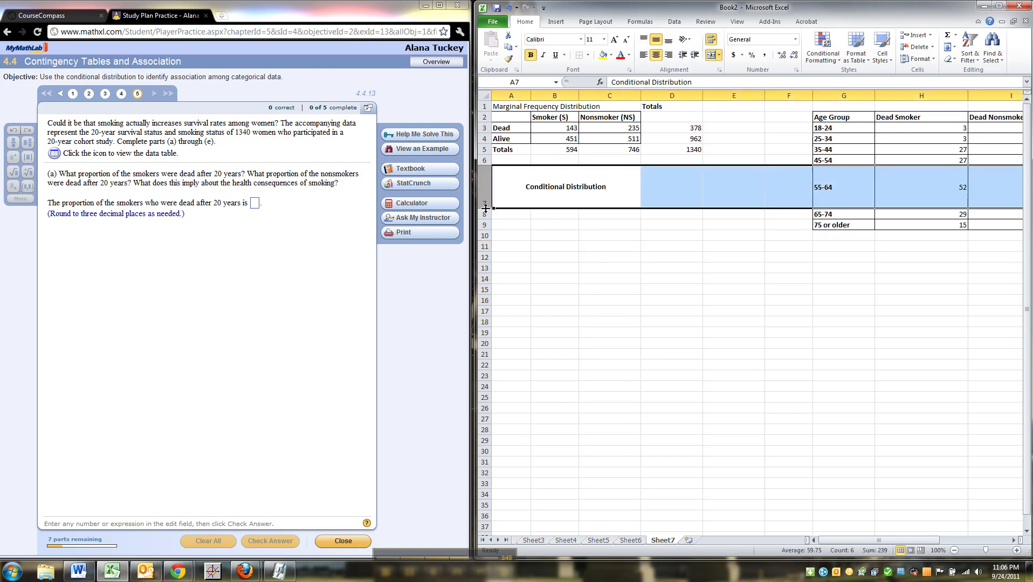
drag(485, 208, 484, 166)
key(ctrl+z)
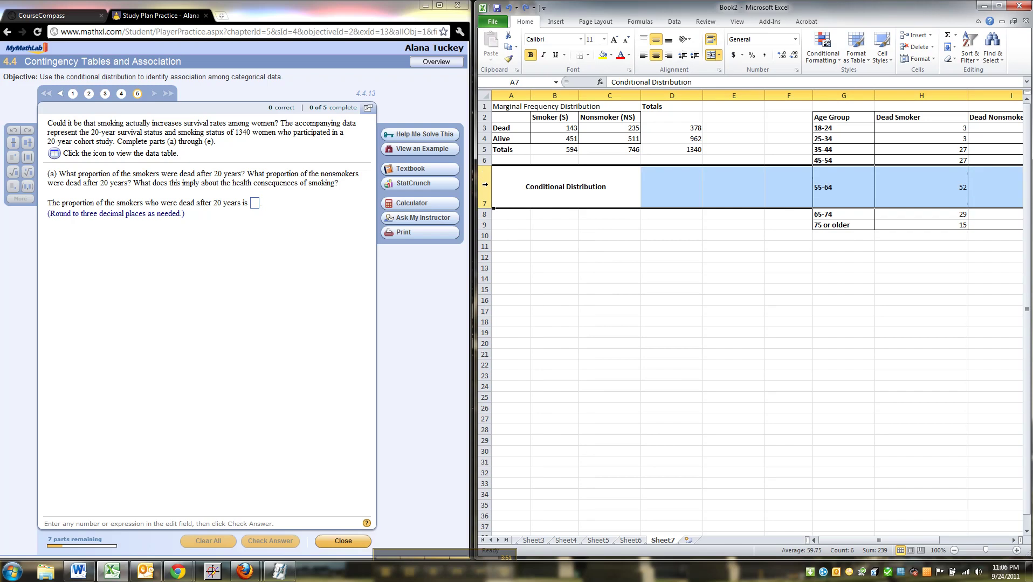
drag(486, 209, 487, 180)
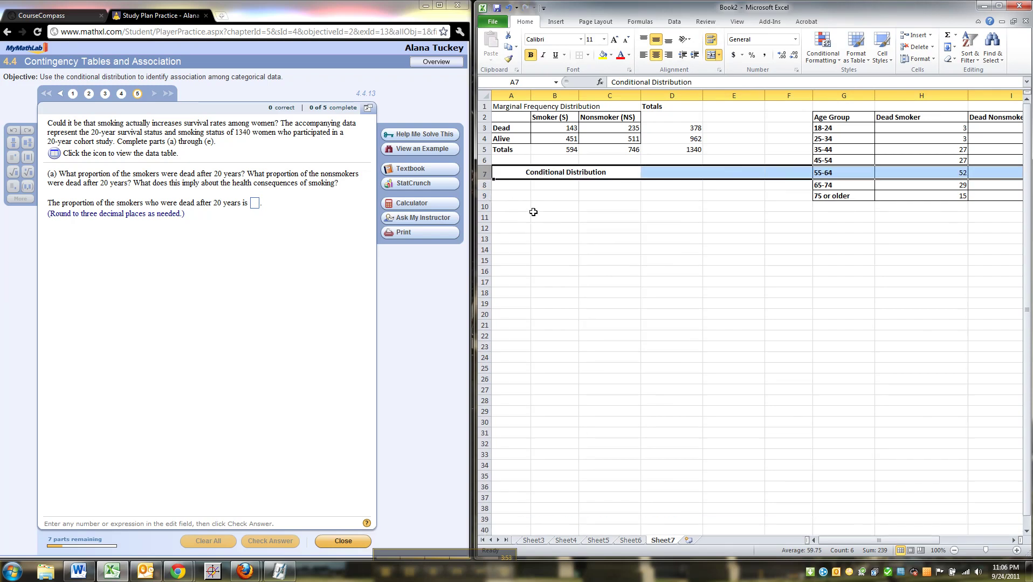
click(555, 212)
click(511, 185)
drag(529, 122, 614, 139)
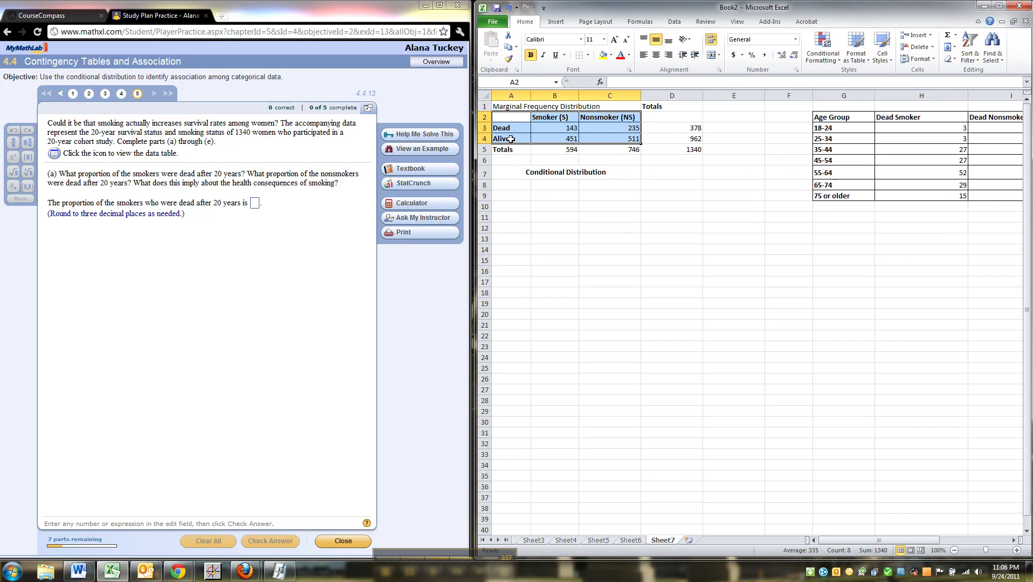
- Paste a copy of the Dead/Alive table at A8 and enter =B3/$B$5 in B9
key(ctrl+c)
click(512, 186)
key(ctrl+v)
click(540, 201)
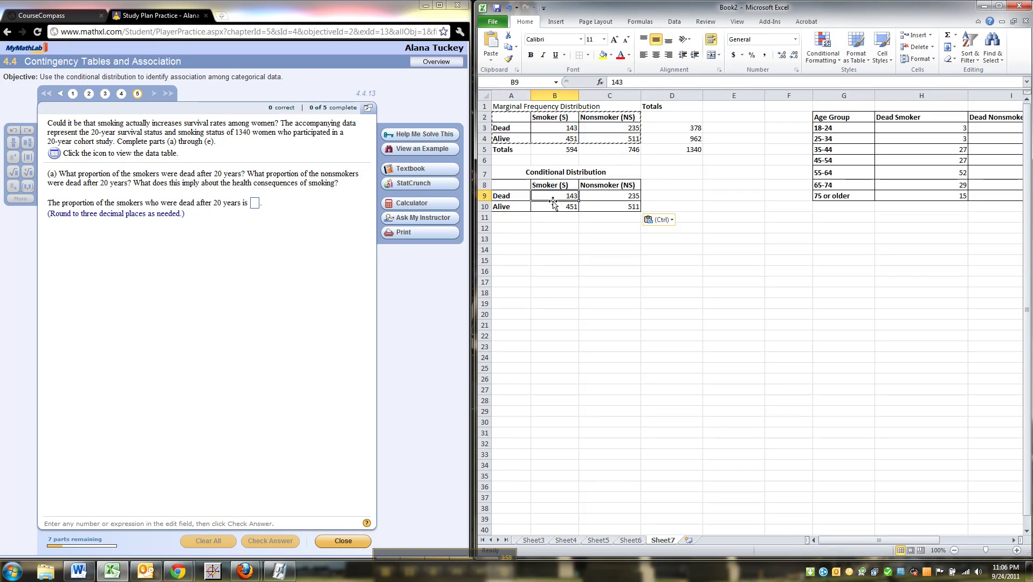
click(633, 85)
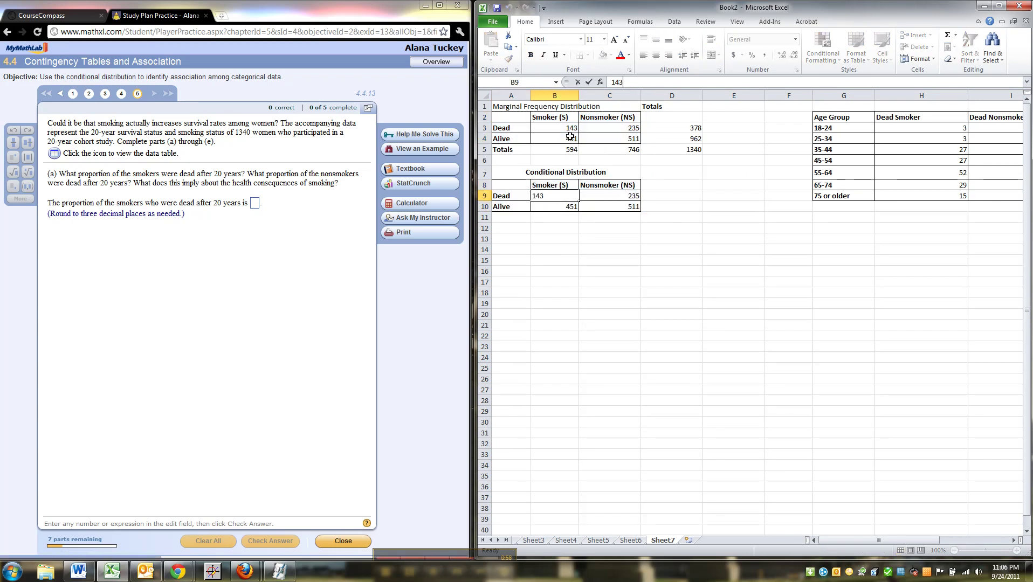
drag(642, 87, 583, 80)
text(=)
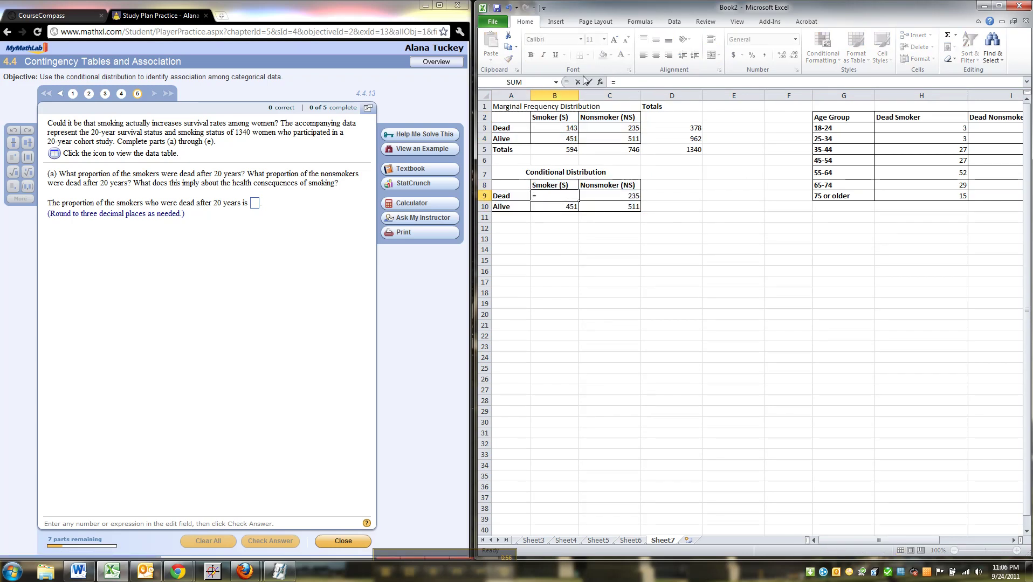
click(565, 128)
text(/)
click(562, 147)
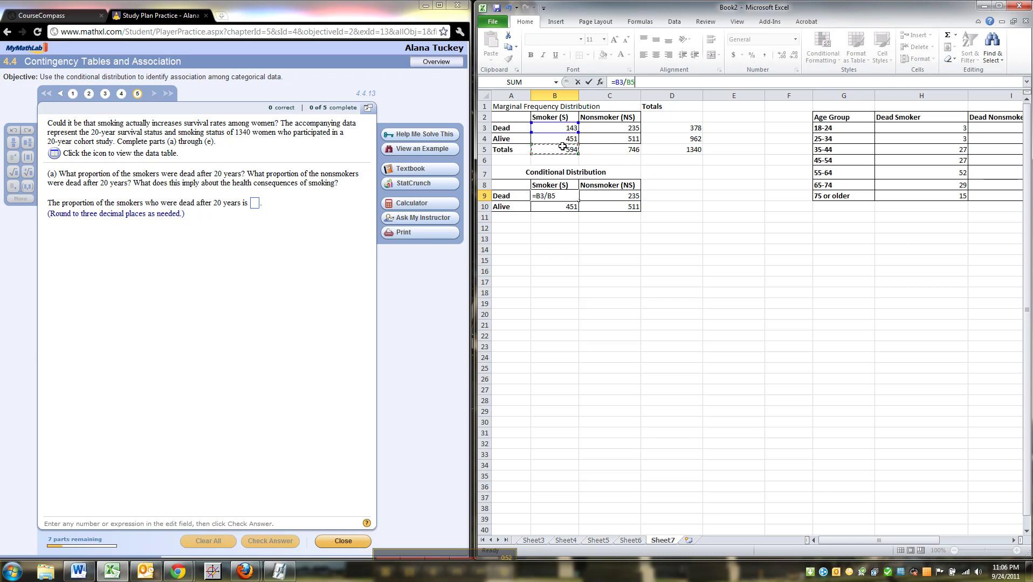
key(F4)
key(Return)
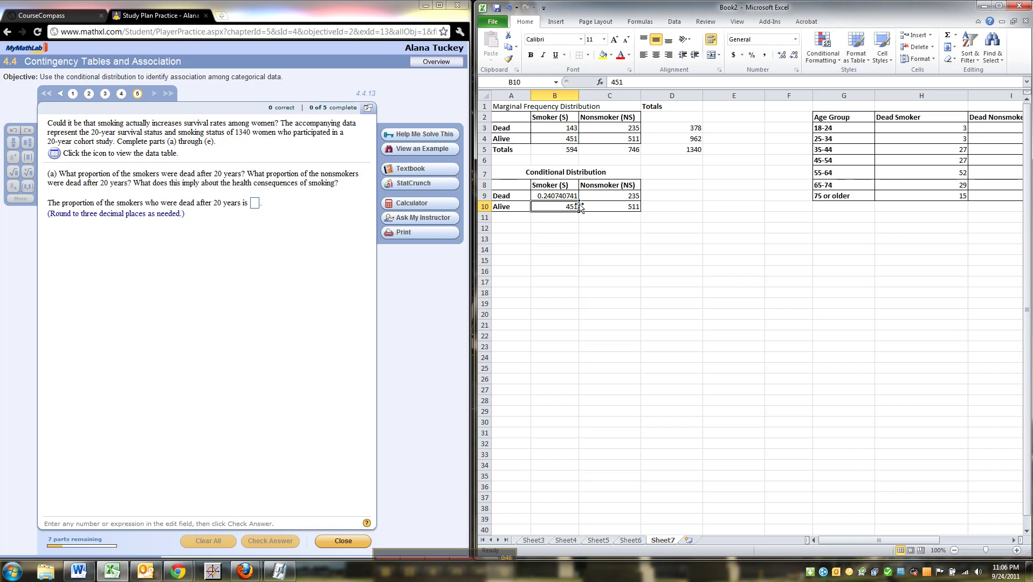
- Fill the proportion formula down to B10 and verify both smoker proportions, 0.2407 and 0.7593
click(573, 196)
drag(580, 202, 580, 211)
click(643, 82)
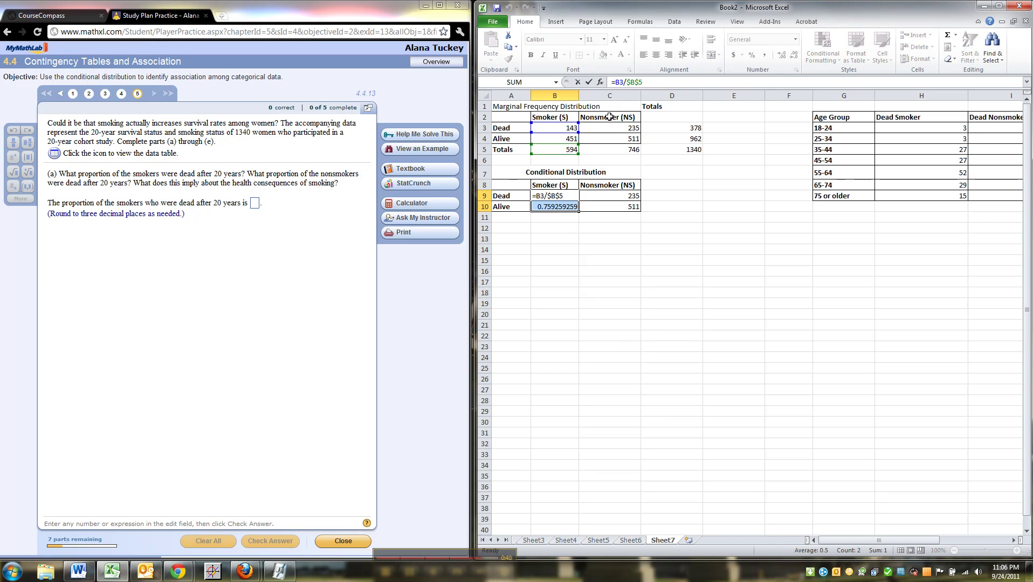
key(Return)
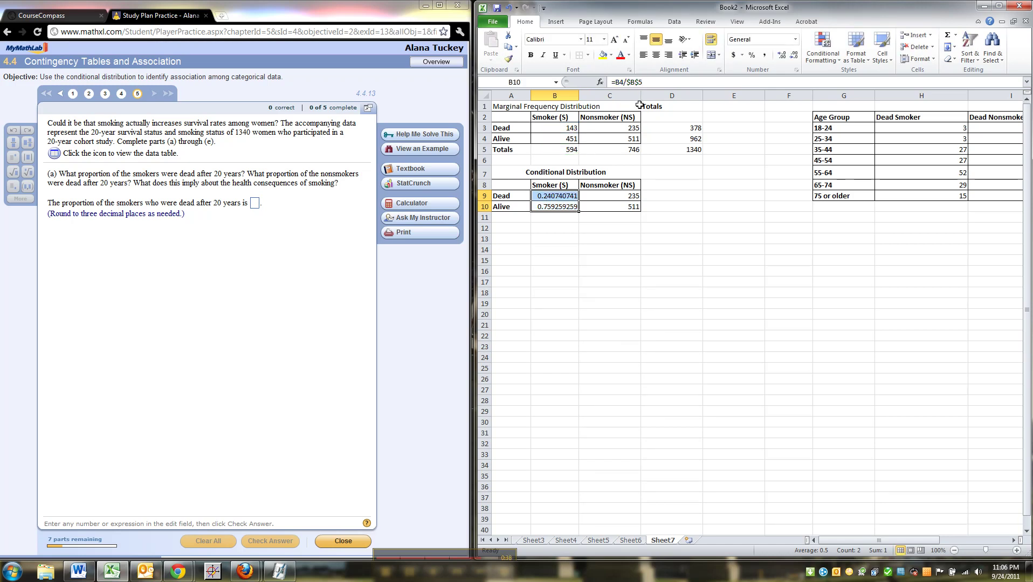
key(Return)
key(Return)
click(546, 206)
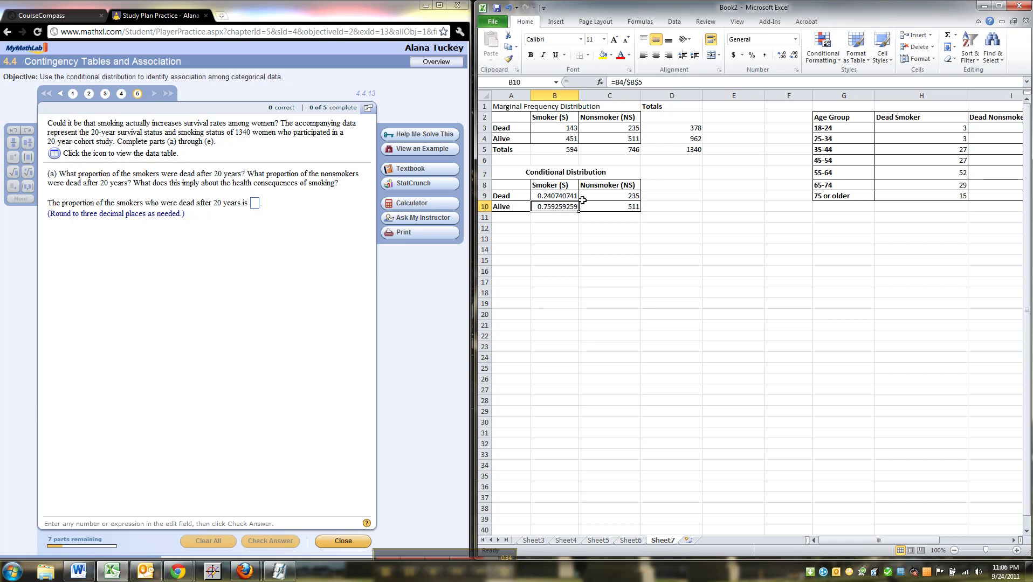
click(648, 81)
key(Return)
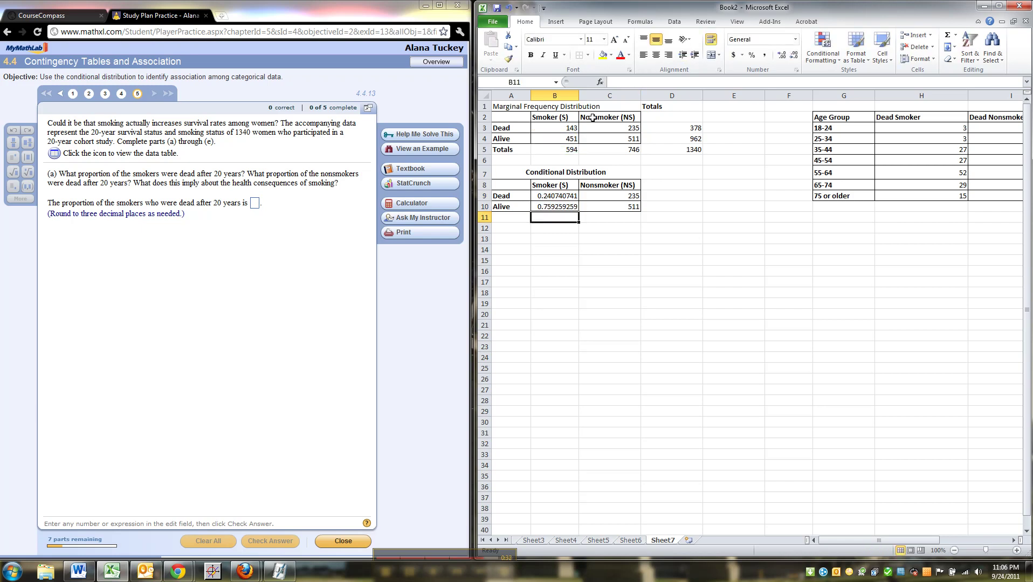
- Submit 0.241 as the proportion of smokers dead after 20 years
click(255, 205)
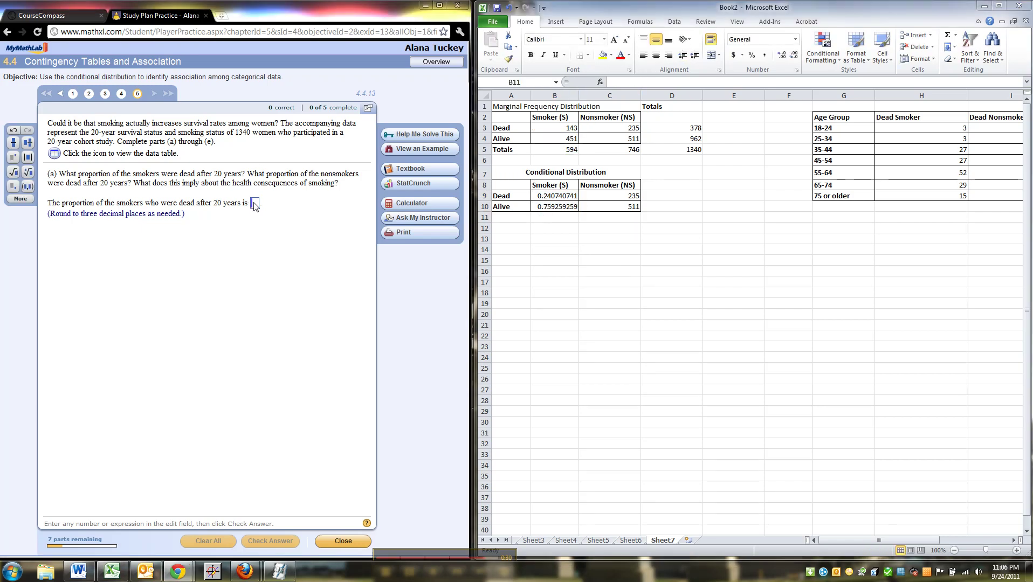
text(0)
key(Return)
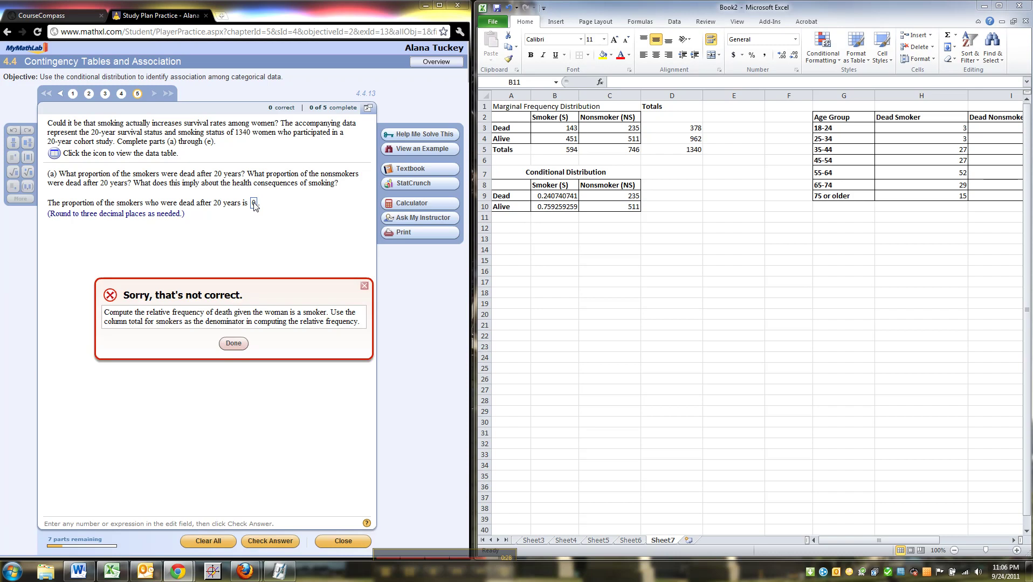
click(238, 346)
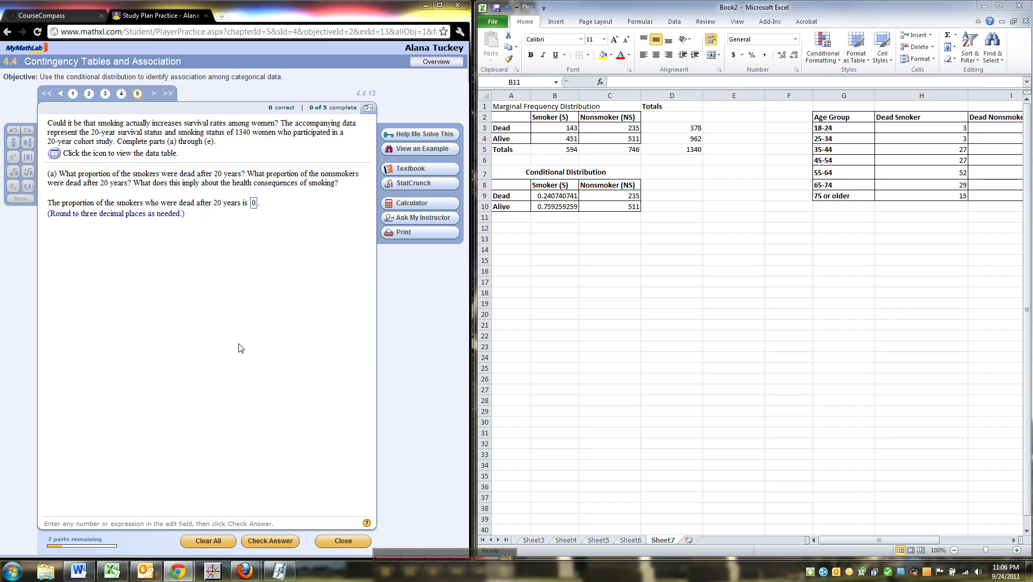
click(254, 205)
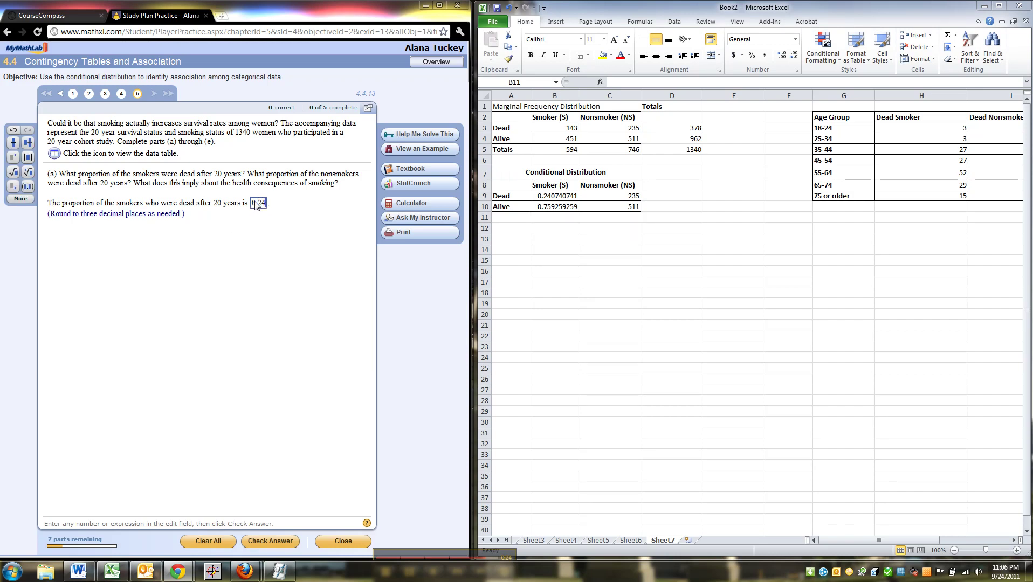
key(Return)
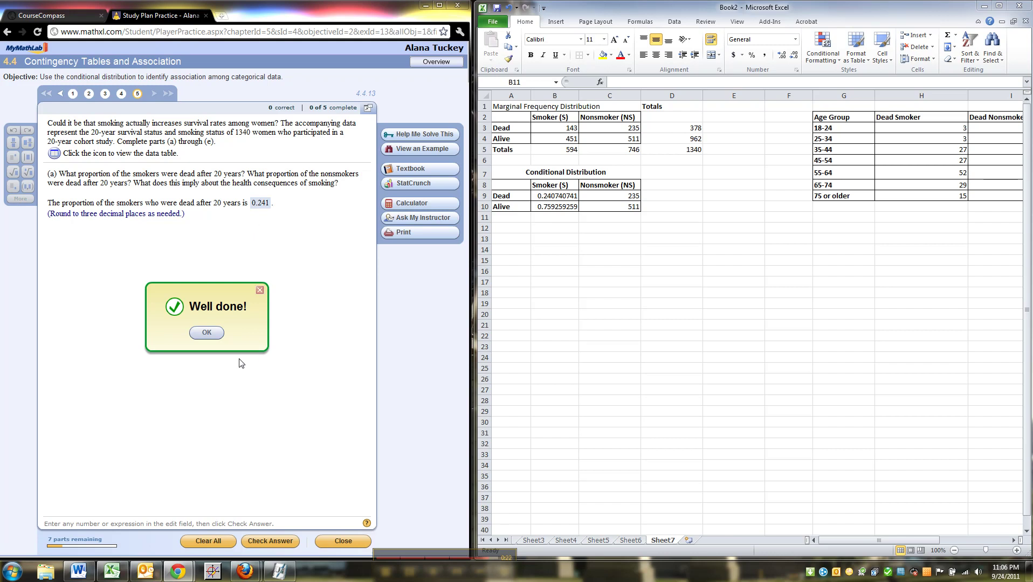
click(209, 334)
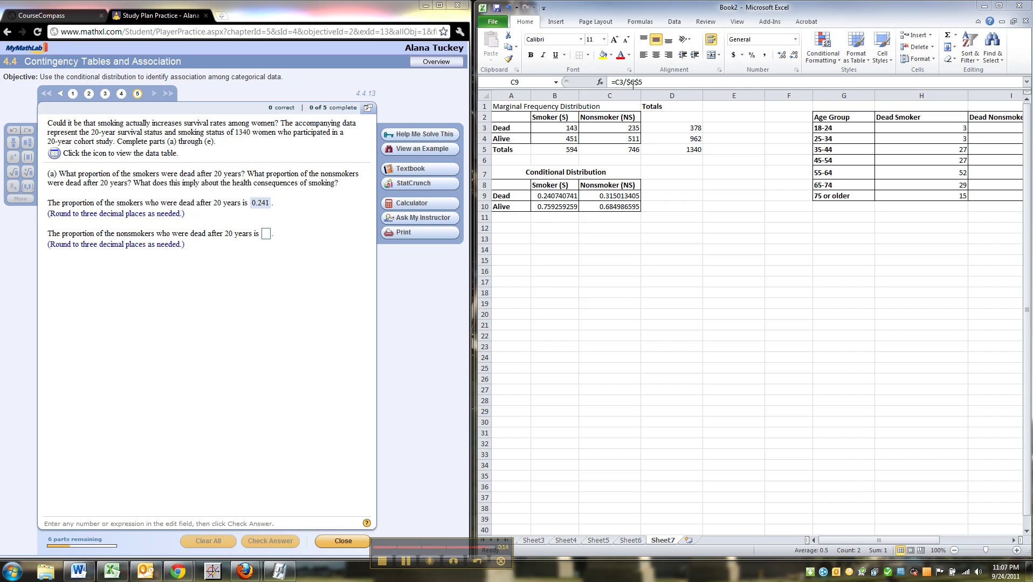
- Check C9's nonsmoker proportion and submit 0.315 for nonsmokers dead after 20 years
click(620, 194)
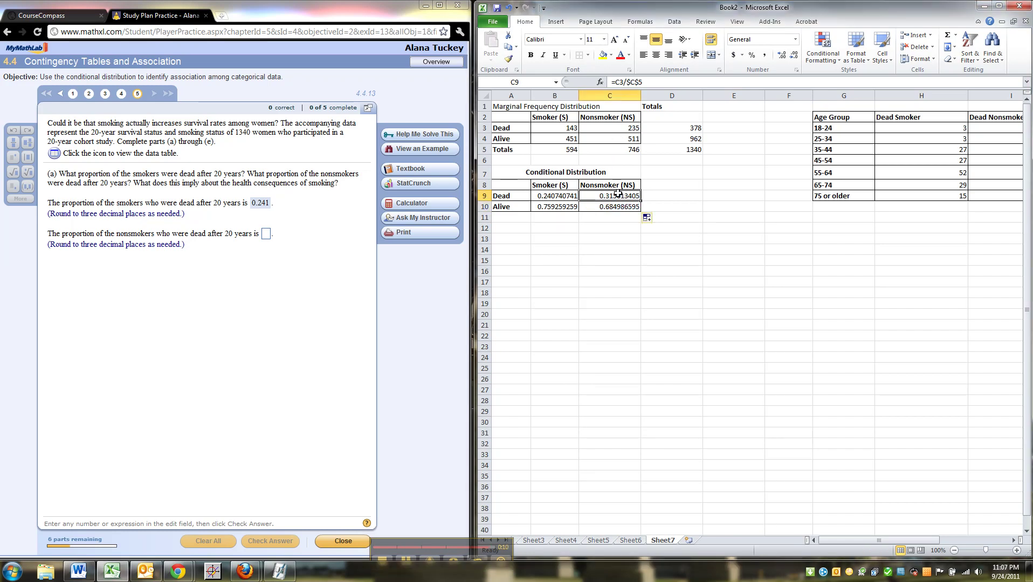
double_click(620, 194)
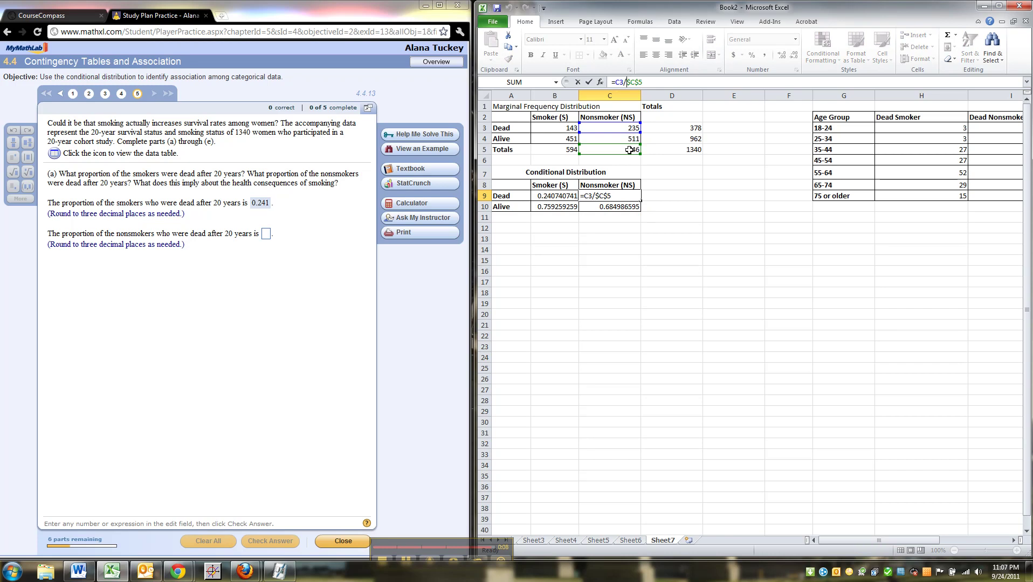
key(Return)
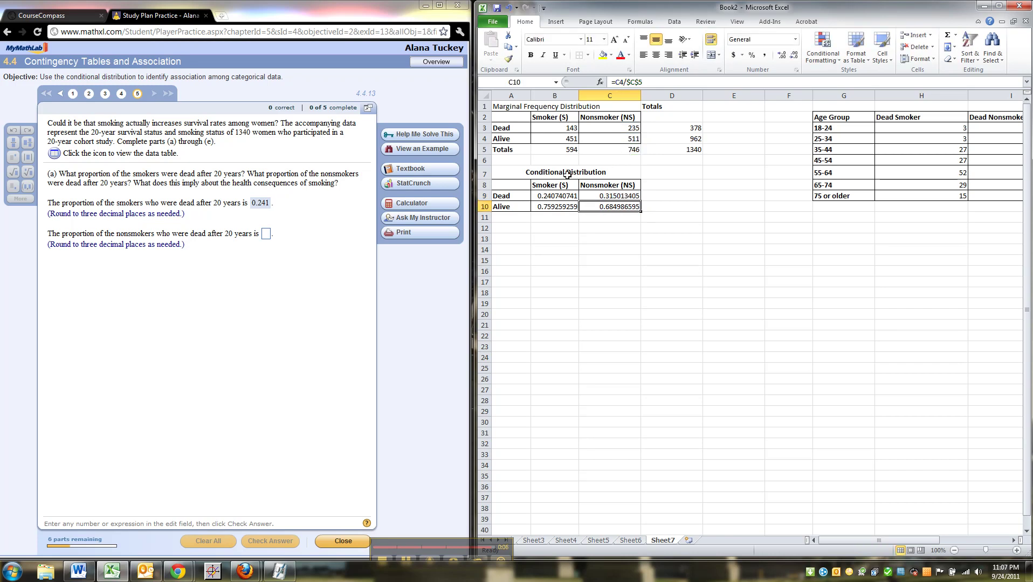
click(266, 235)
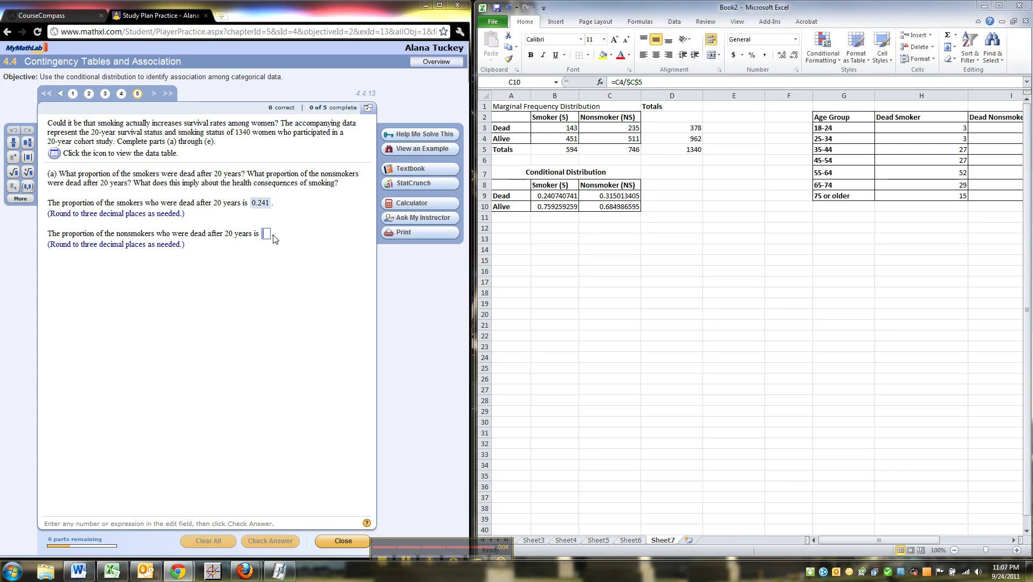
text(0.315)
key(Return)
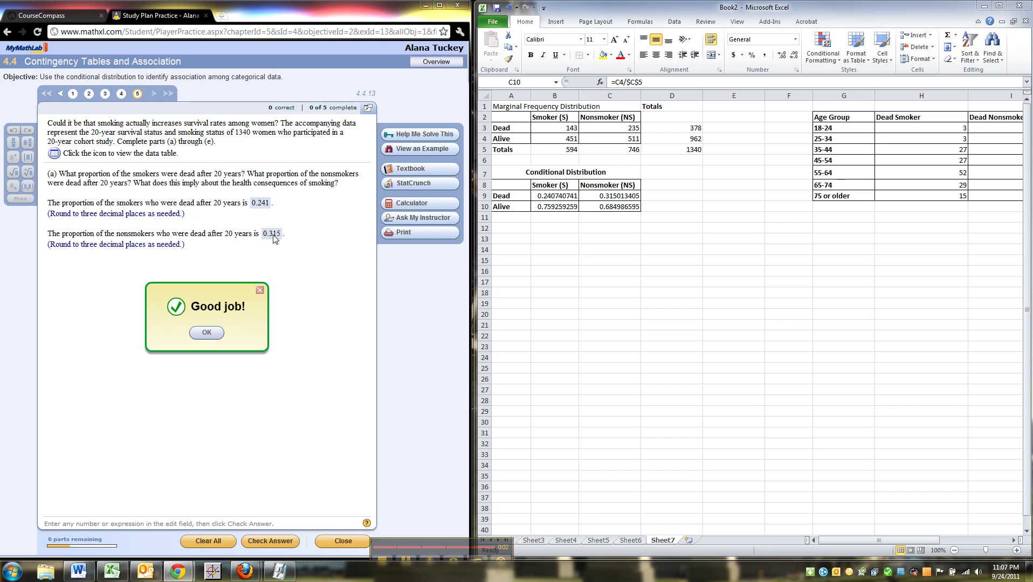